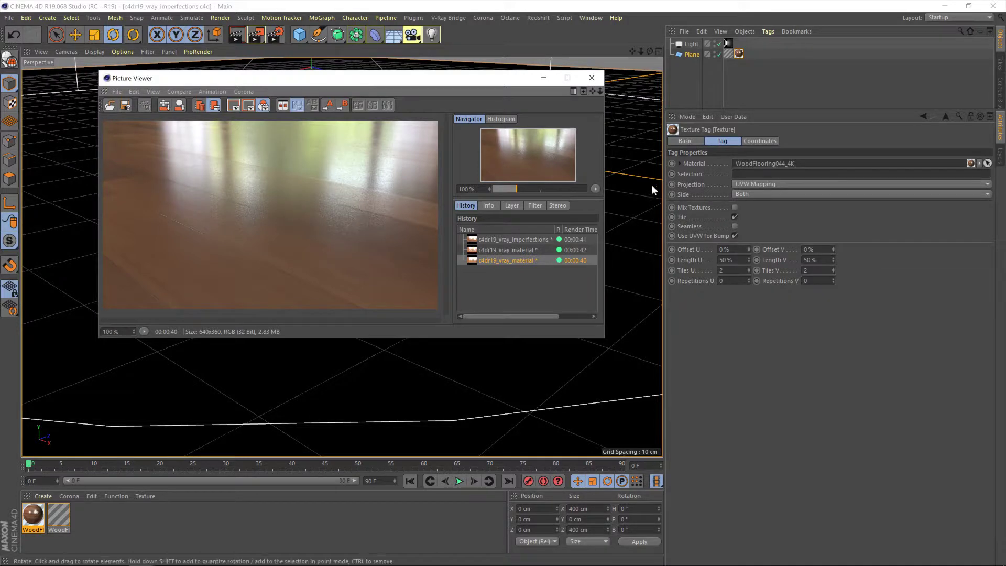
# - Open the wood material's reflection glossiness layered shader and rename it GLOSS
pyautogui.doubleClick(739, 53)
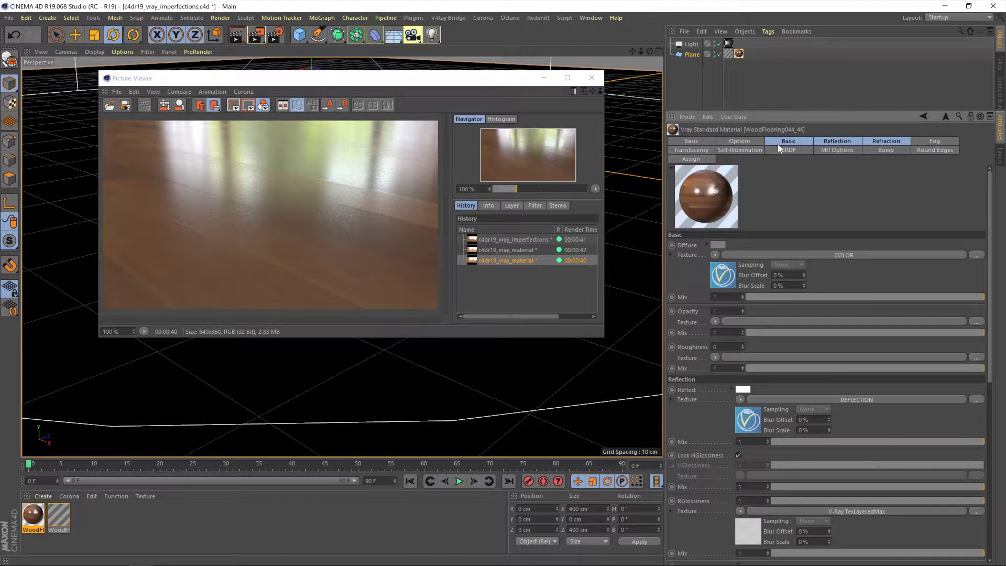
pyautogui.scroll(-5, 816, 319)
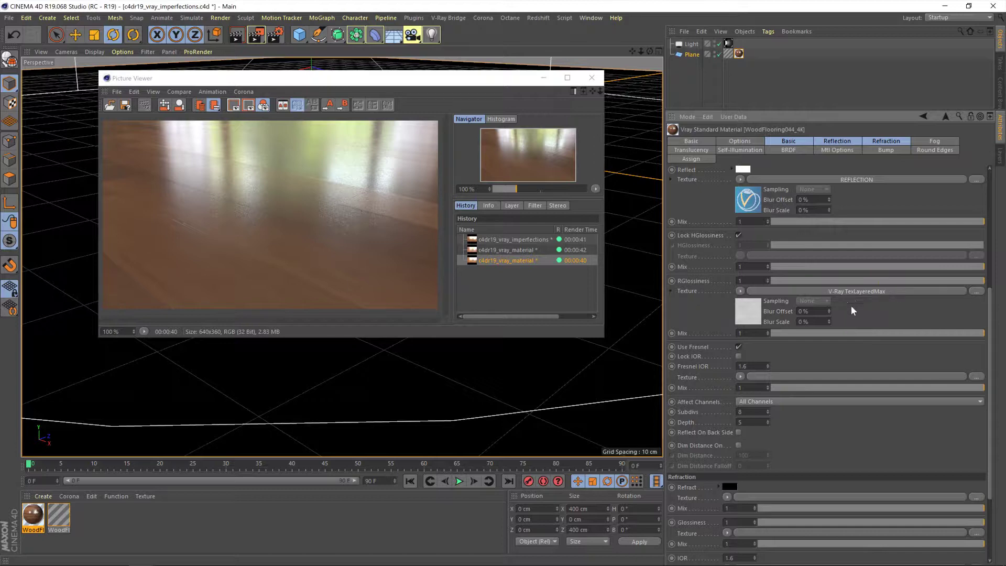
pyautogui.click(829, 291)
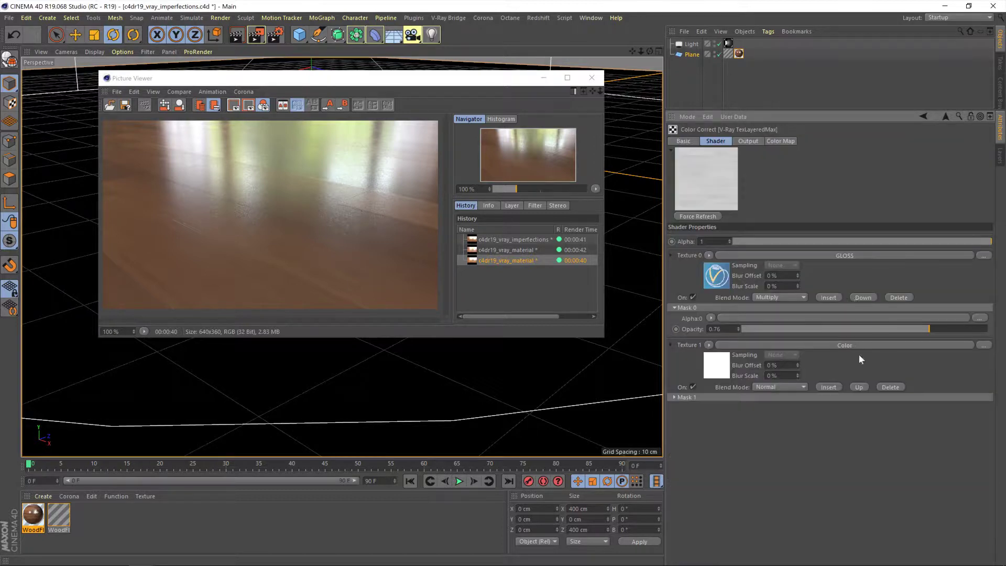
pyautogui.click(684, 141)
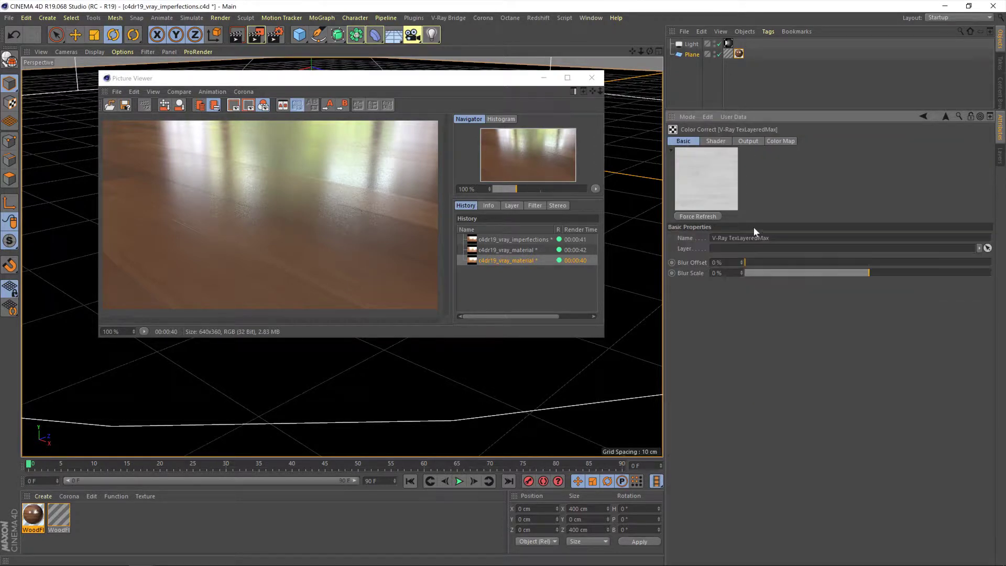
pyautogui.keyDown('shift'); pyautogui.click(716, 141); pyautogui.keyUp('shift')
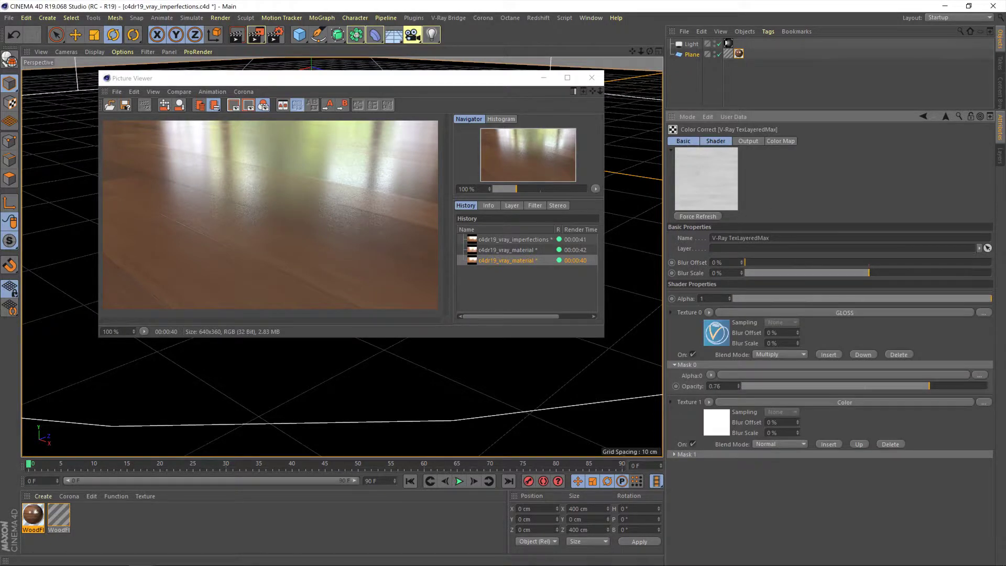
pyautogui.click(754, 238)
pyautogui.write('GLOSS')
# - Rename the gloss bitmap layer GLOSS Map and the white colour layer BASE GLOSS
pyautogui.click(762, 312)
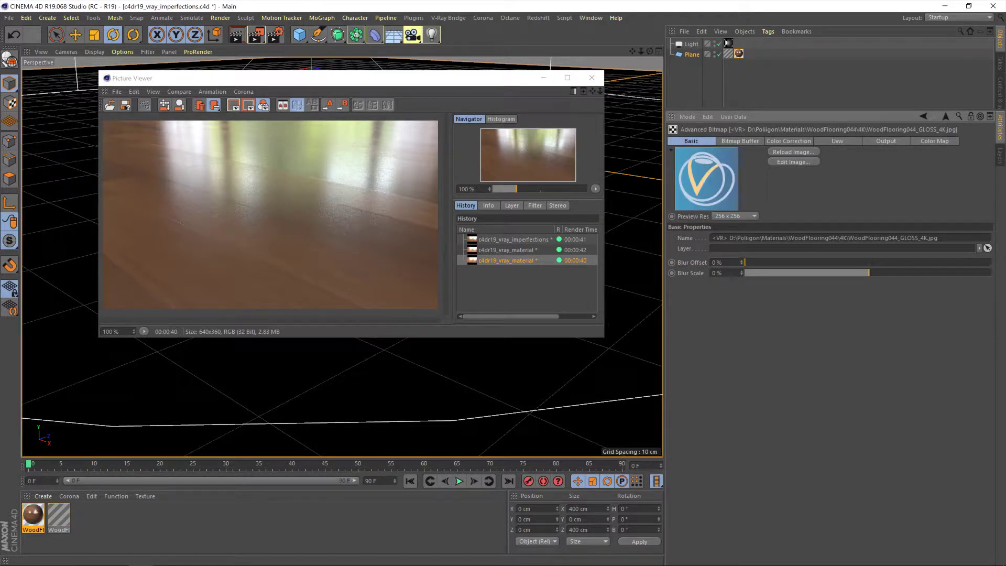
pyautogui.hotkey('ctrl', 'a')
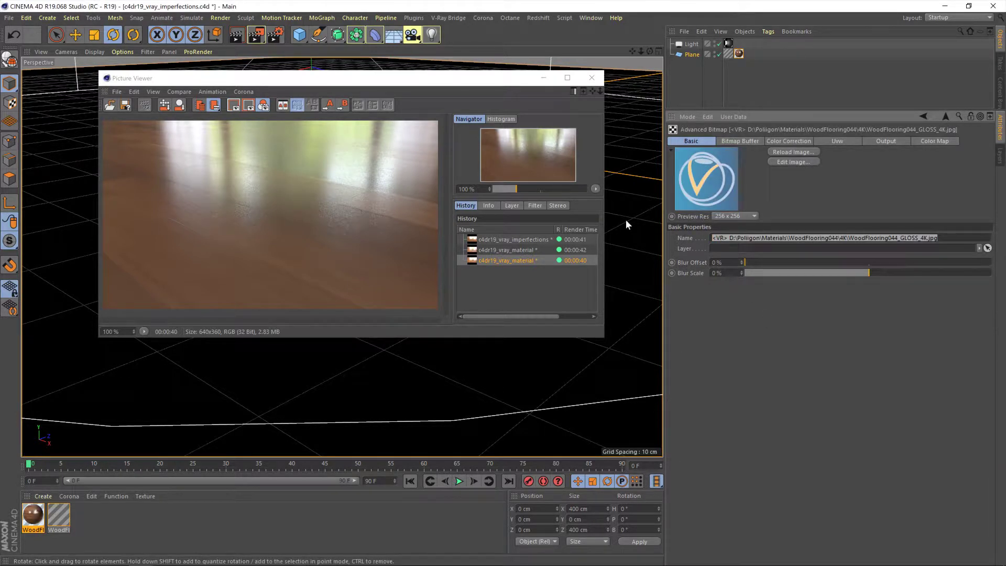
pyautogui.write('GLOSS Map')
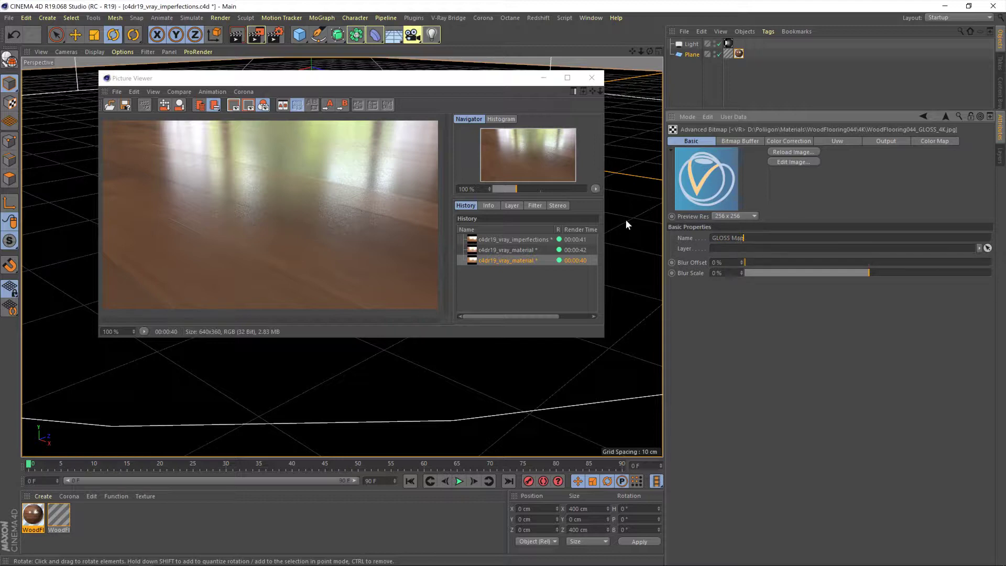
pyautogui.click(922, 116)
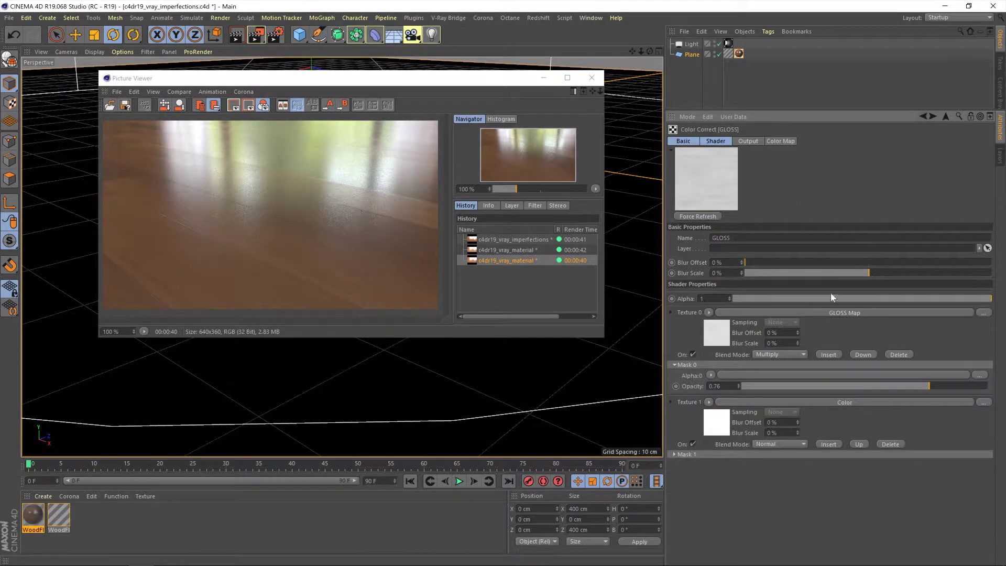
pyautogui.click(855, 397)
pyautogui.click(719, 228)
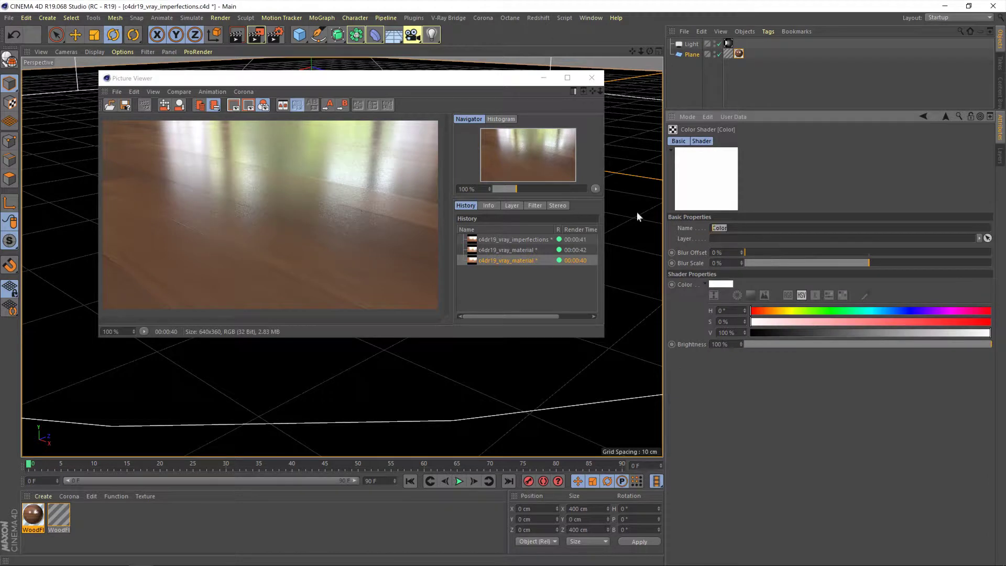
pyautogui.write('BASE GLOSS')
pyautogui.click(922, 115)
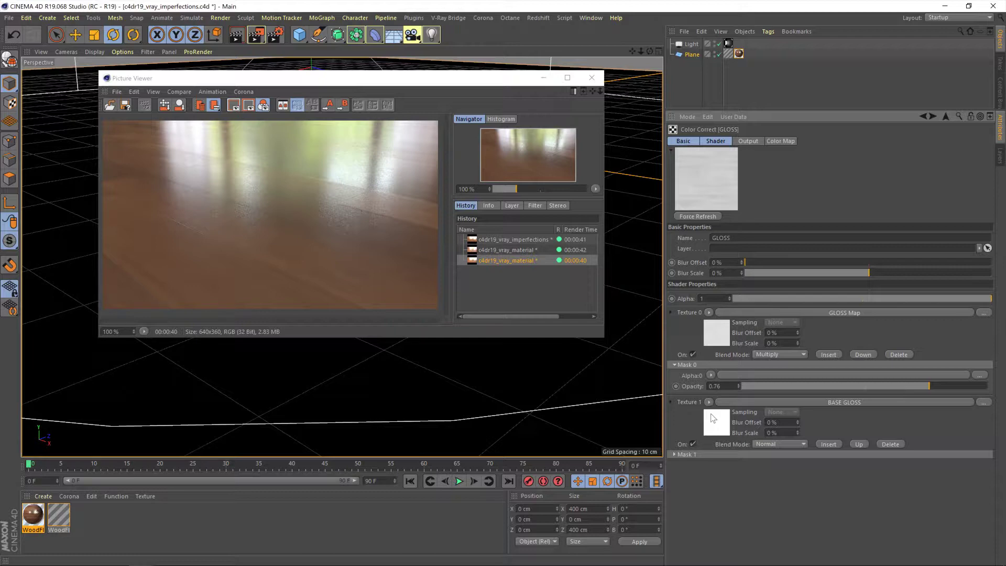
# - Insert a new top layer in the GLOSS shader filled with a V-Ray AdvBitmap
pyautogui.click(822, 355)
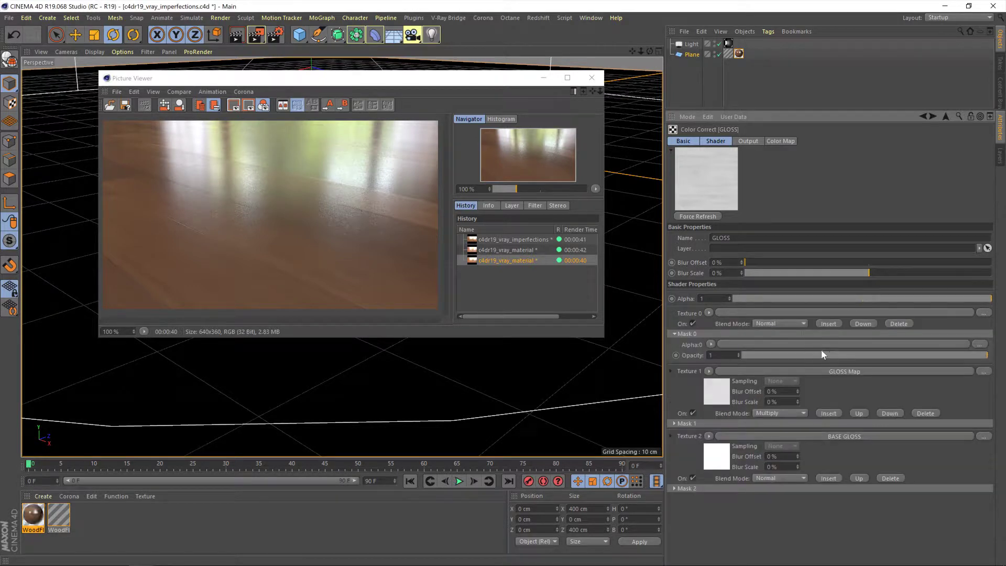
pyautogui.click(709, 313)
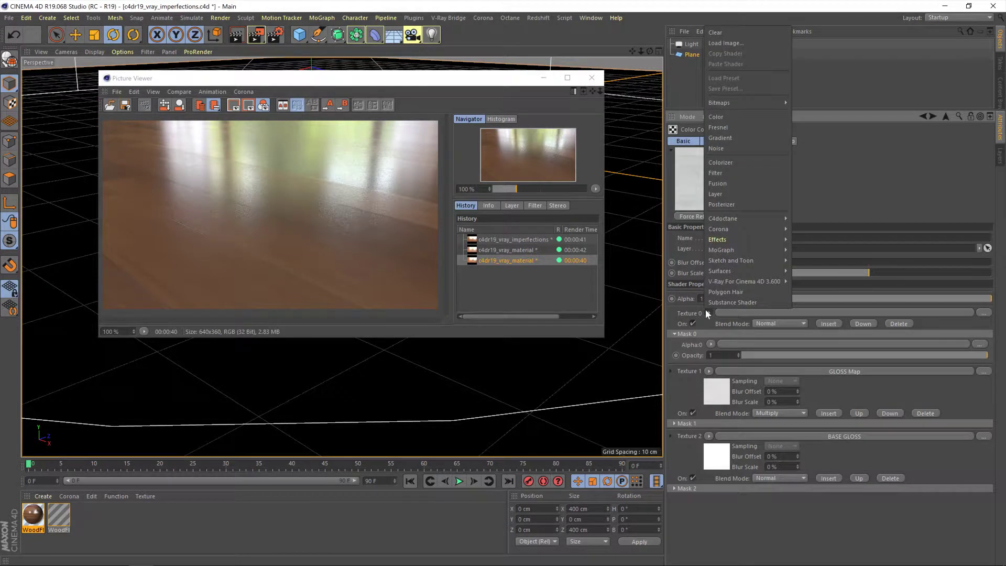
pyautogui.moveTo(730, 282)
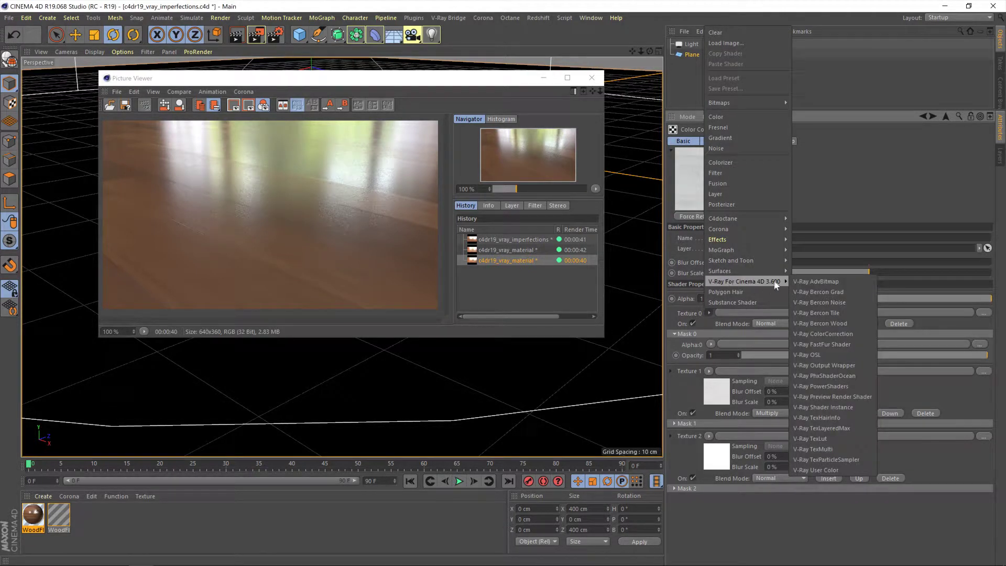
pyautogui.click(842, 282)
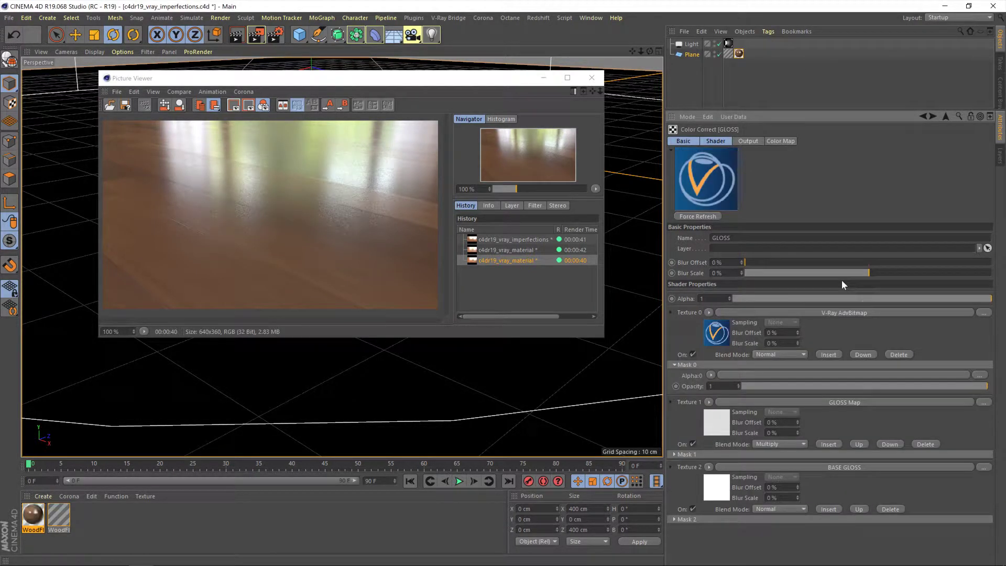
# - Name the new bitmap layer SMUDGES
pyautogui.click(853, 313)
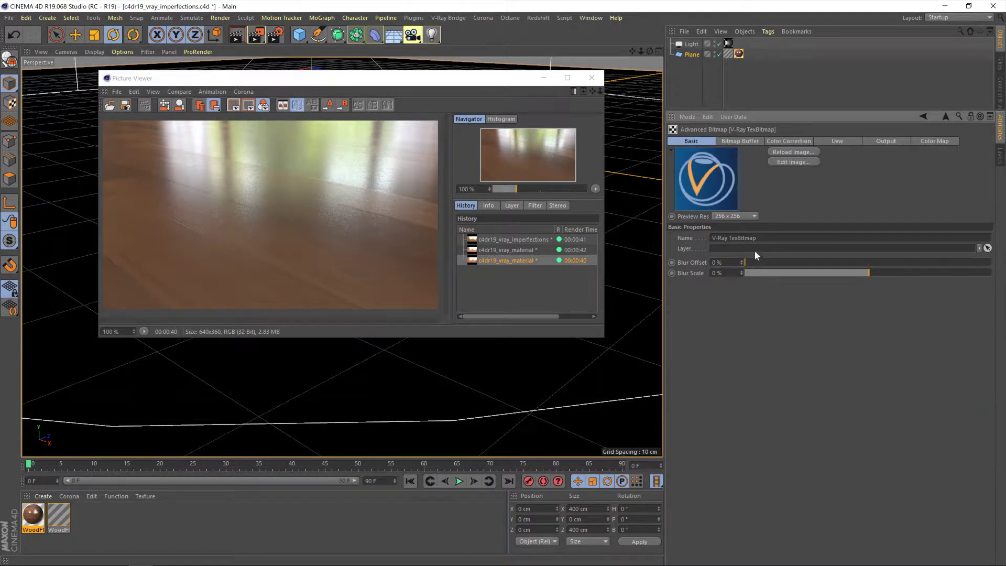
pyautogui.click(740, 142)
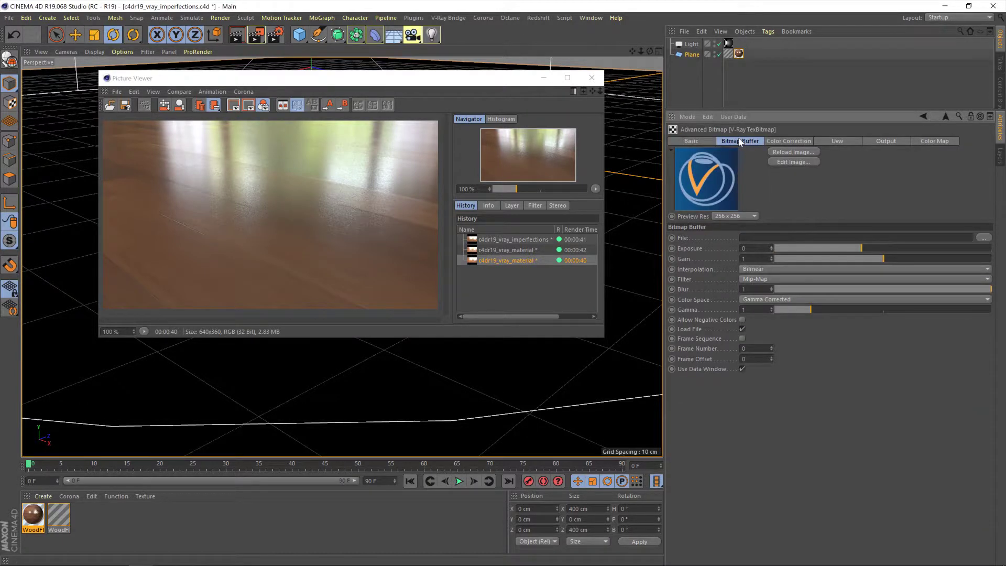
pyautogui.keyDown('shift'); pyautogui.click(704, 141); pyautogui.keyUp('shift')
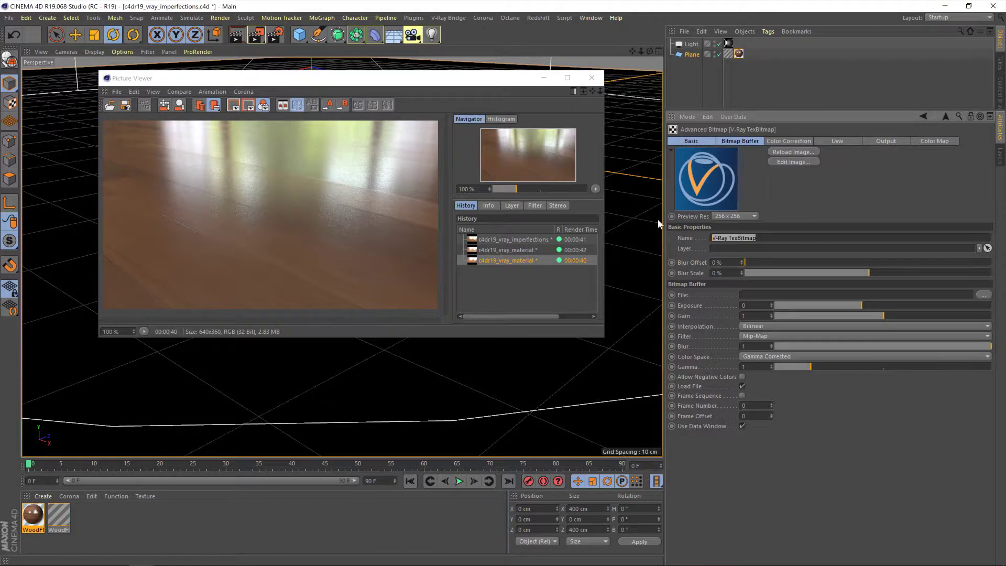
pyautogui.write('SMUDGES')
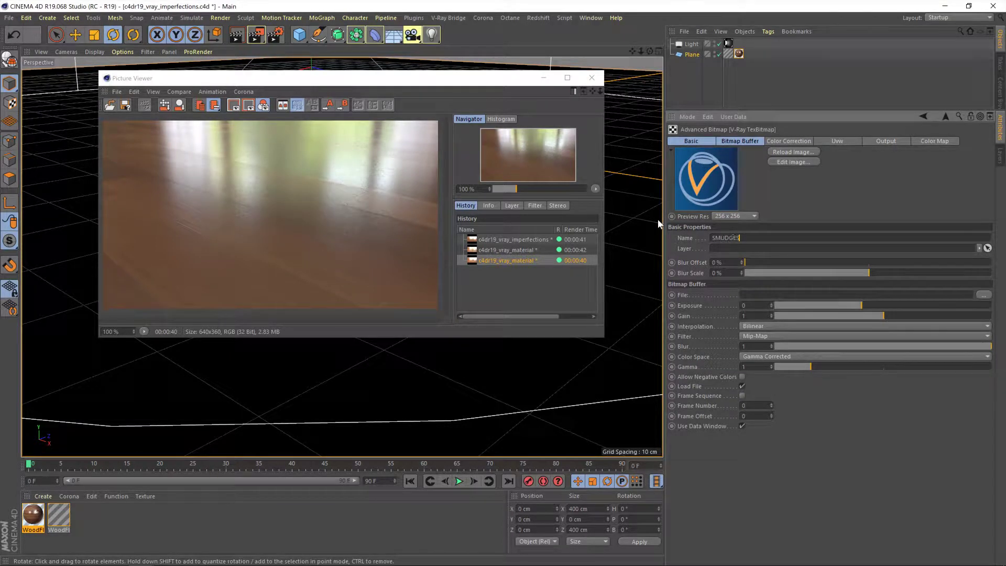
pyautogui.click(984, 295)
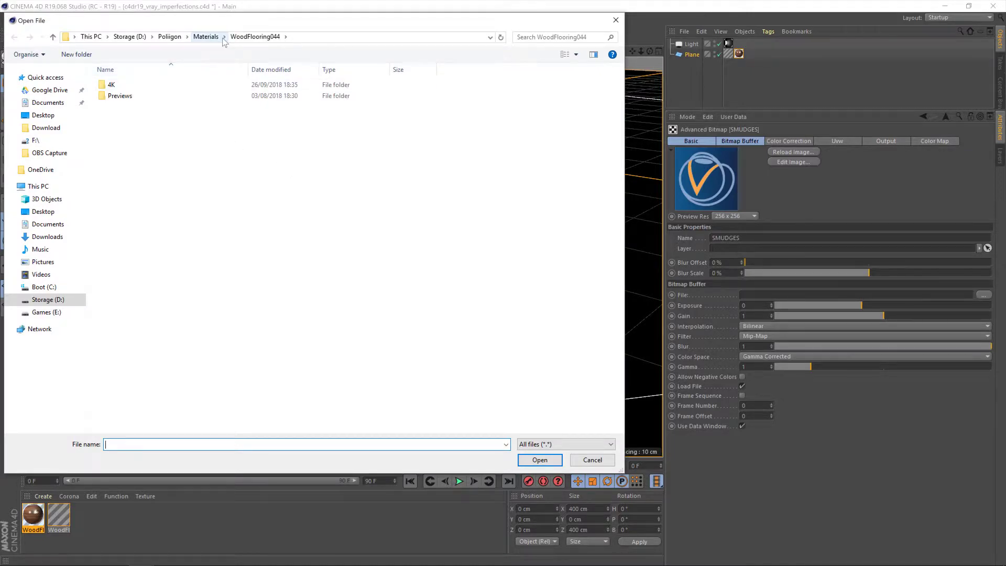
# - Load Materials > FloorSmudgesTypeAMedium001 > 4K > OVERLAY_VAR2_4K into the smudges bitmap
pyautogui.click(192, 37)
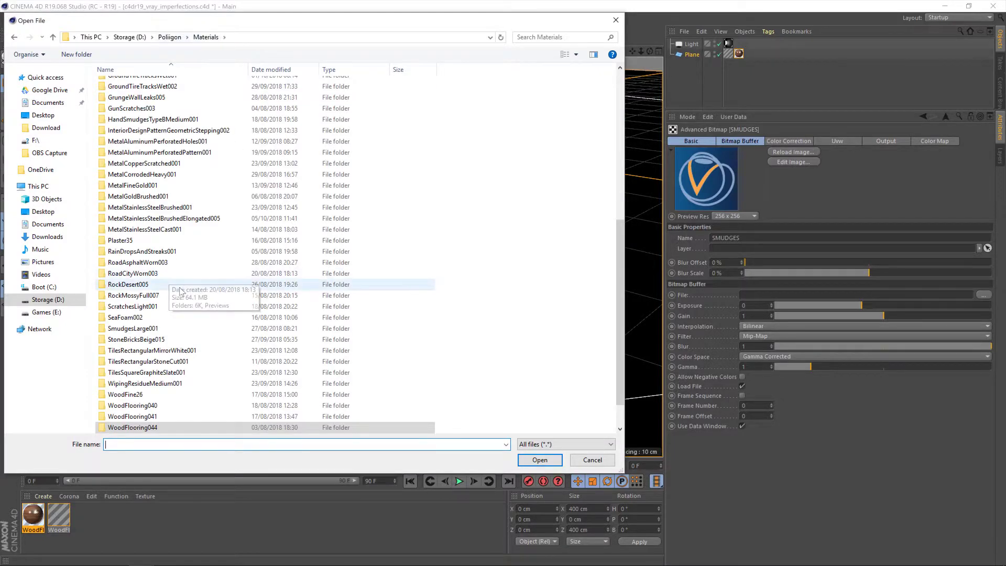
pyautogui.scroll(5, 185, 283)
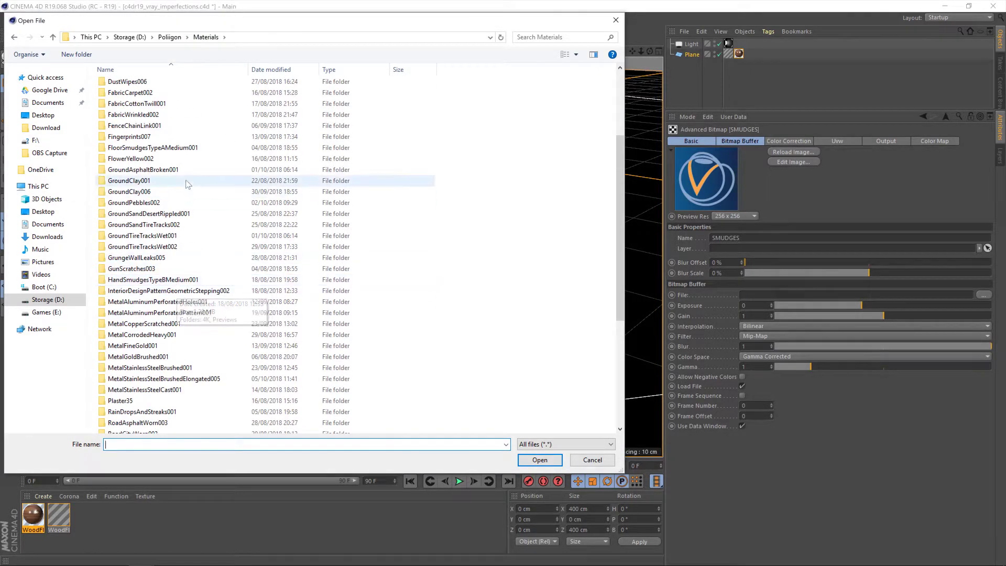
pyautogui.click(178, 149)
pyautogui.doubleClick(178, 151)
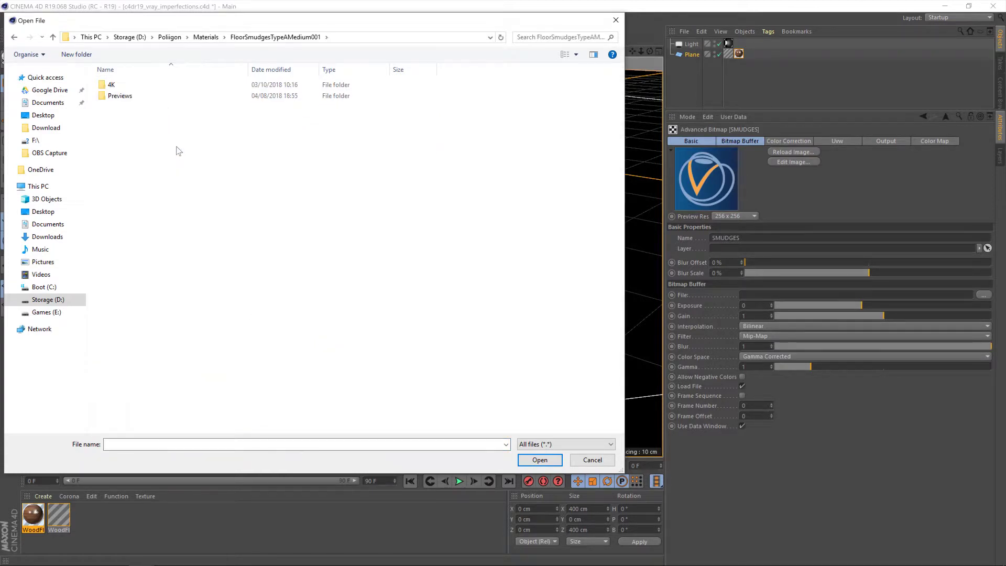
pyautogui.doubleClick(121, 82)
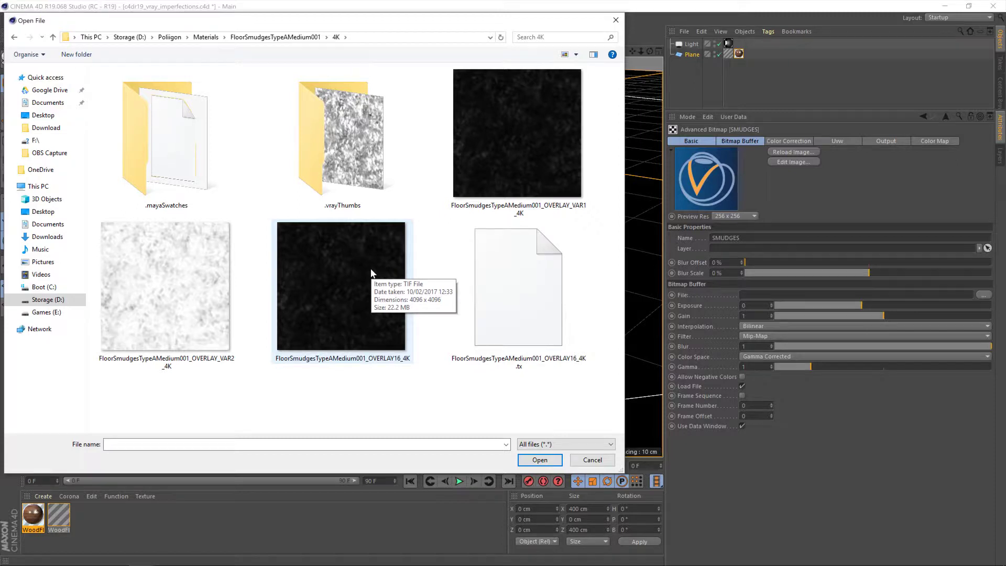
pyautogui.click(322, 251)
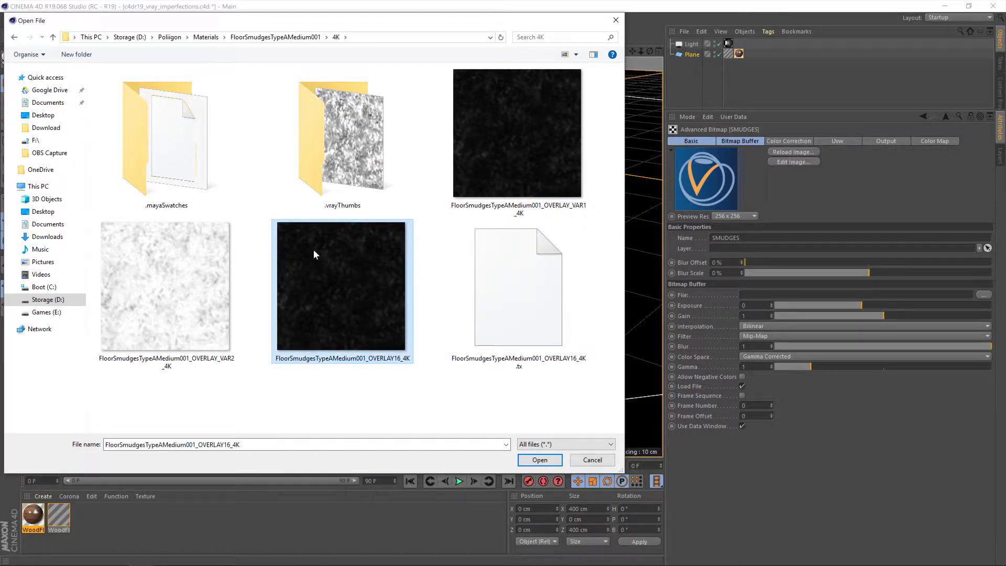
pyautogui.click(161, 318)
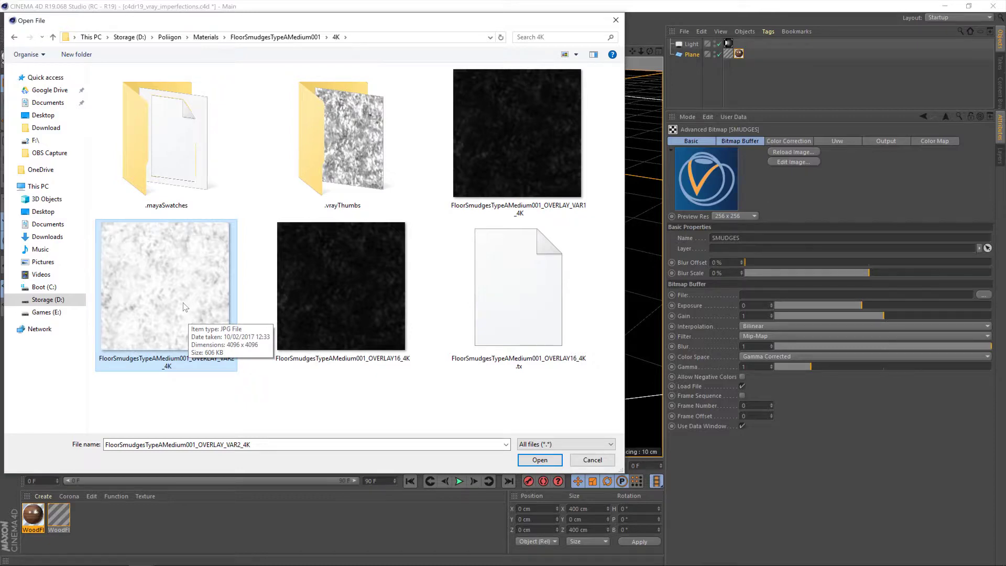
pyautogui.click(536, 460)
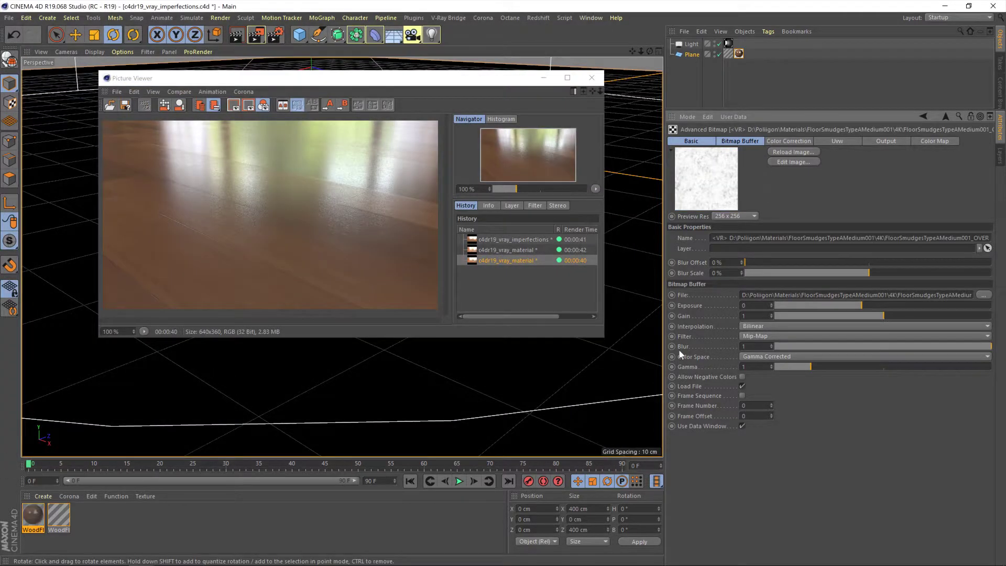
# - Try sRGB and Linear colour spaces for the smudges bitmap, settling on Linear
pyautogui.click(762, 356)
pyautogui.click(786, 368)
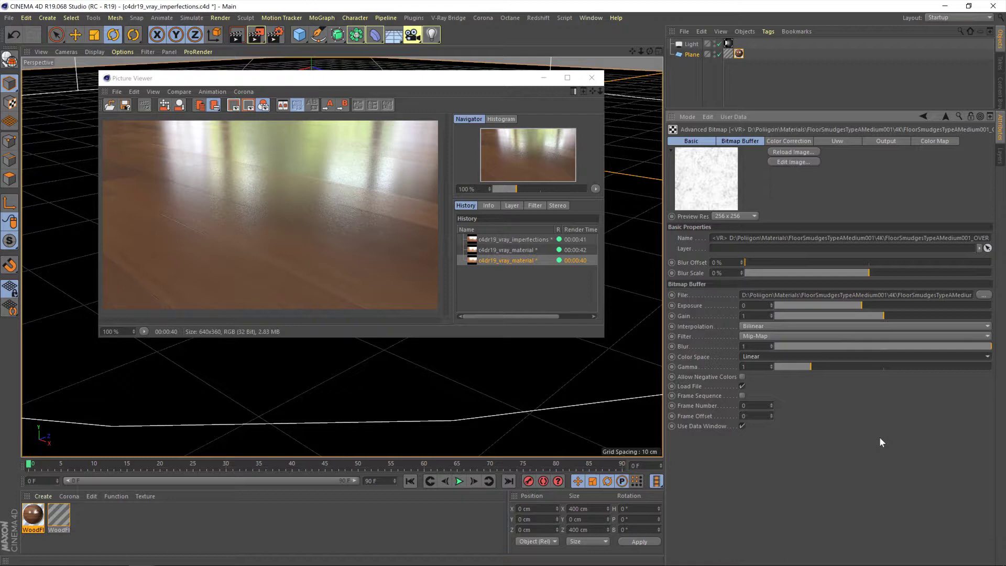
pyautogui.click(767, 354)
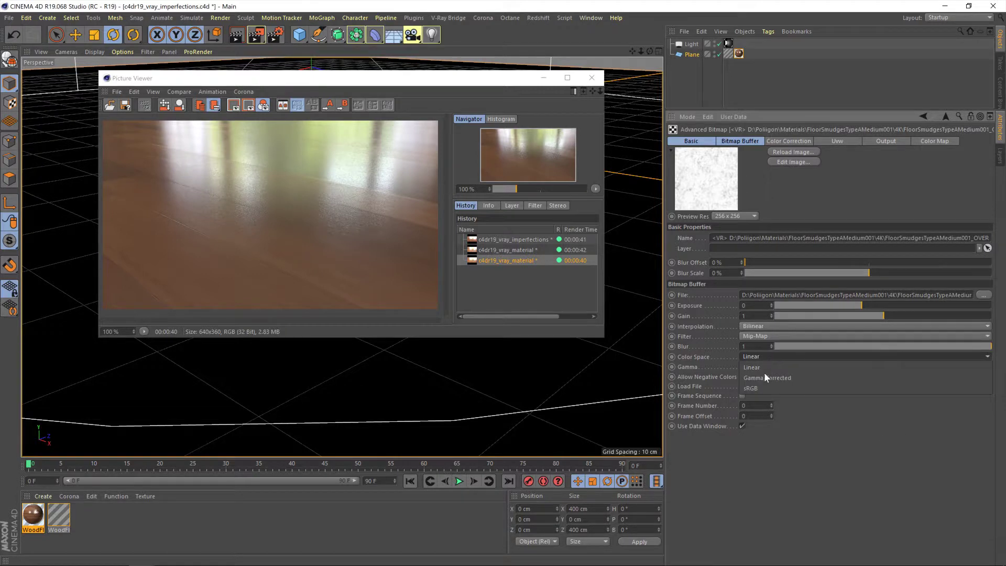
pyautogui.click(761, 372)
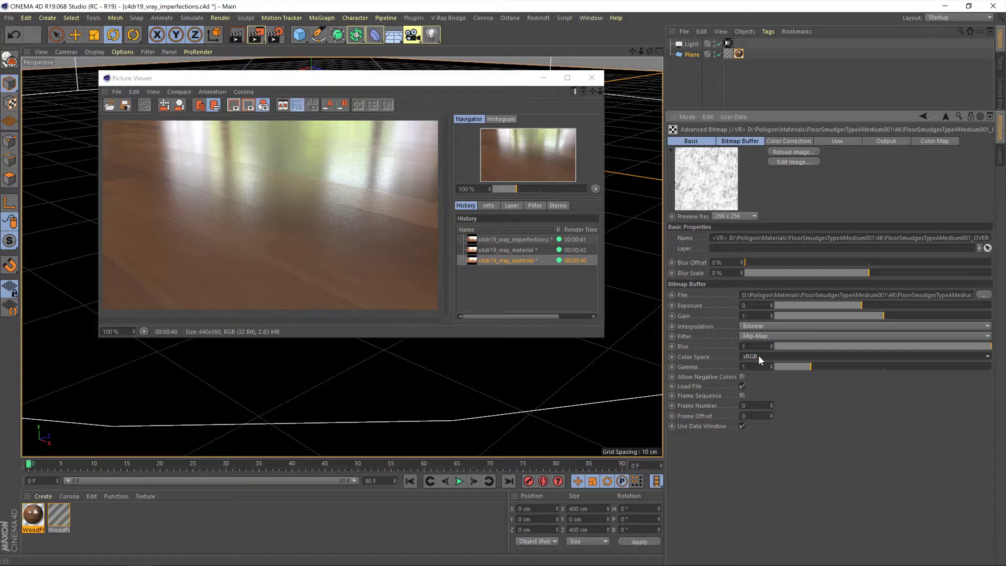
pyautogui.click(759, 355)
pyautogui.click(760, 366)
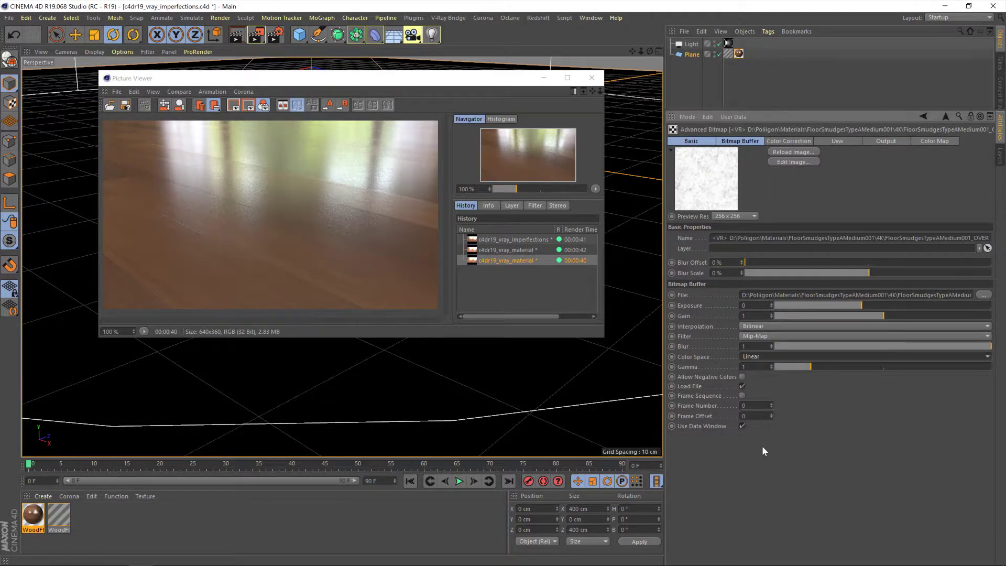
# - Rename the smudges bitmap back to SMUDGES in the GLOSS layer stack
pyautogui.click(923, 116)
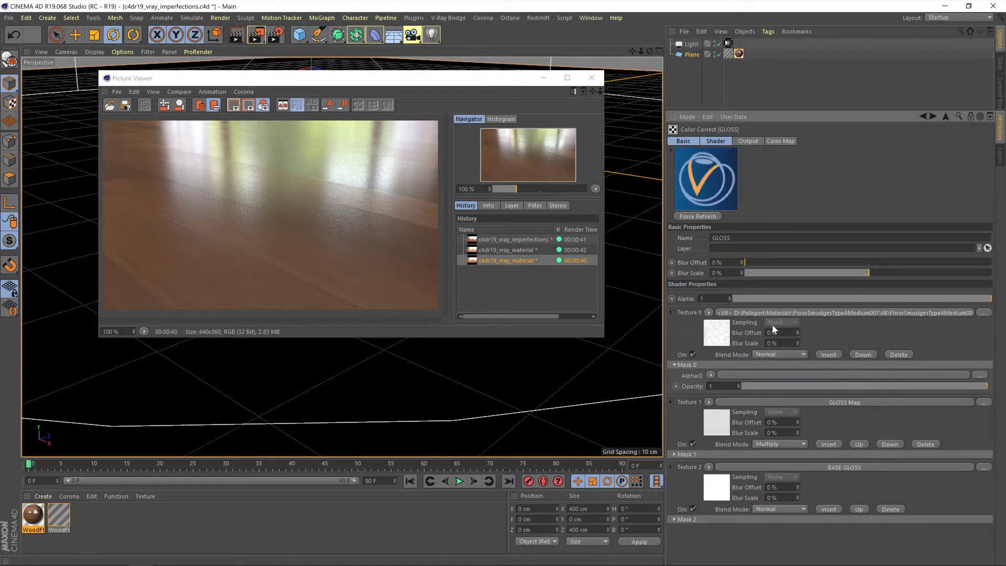
pyautogui.click(791, 312)
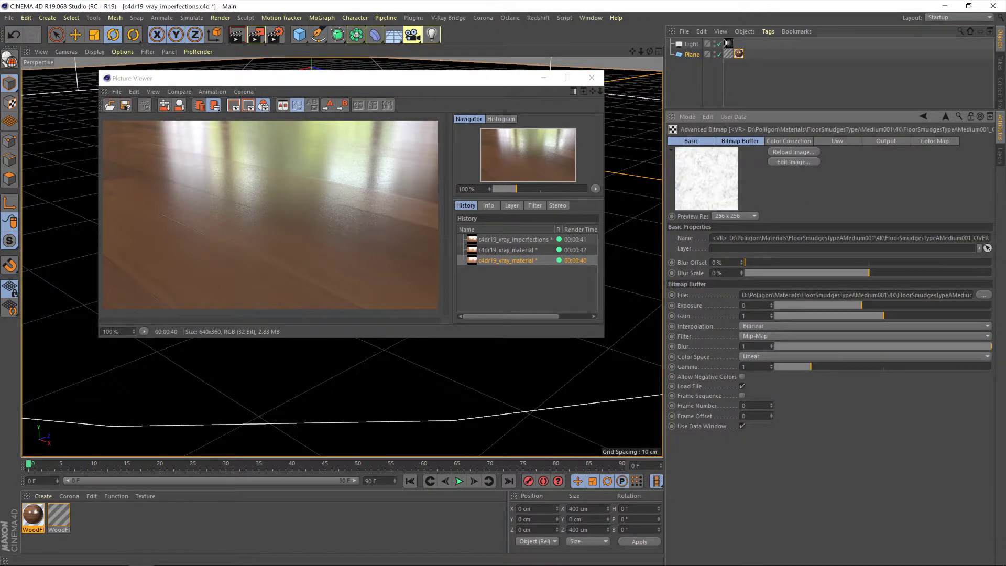
pyautogui.doubleClick(810, 239)
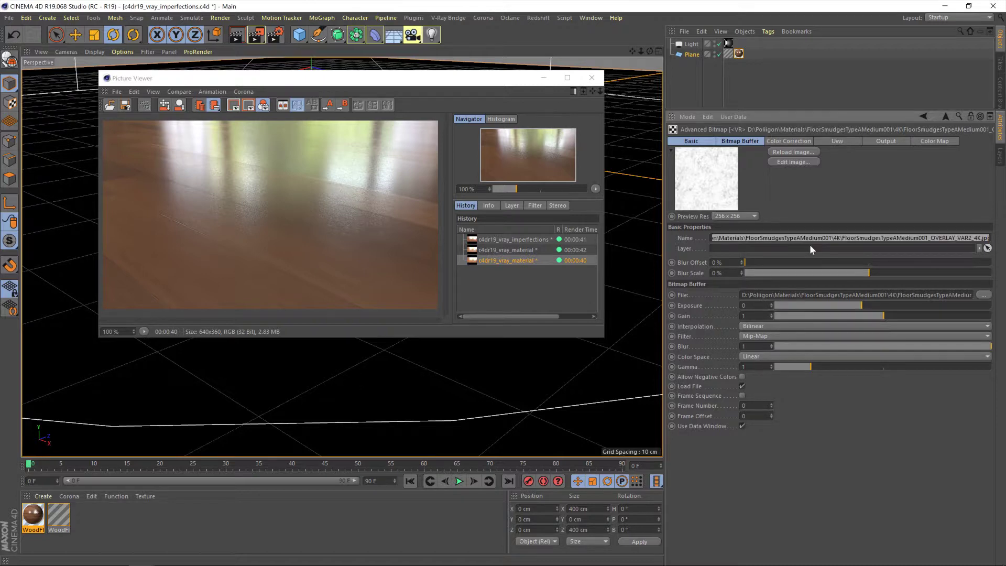
pyautogui.write('SMUDGES')
pyautogui.press('Return')
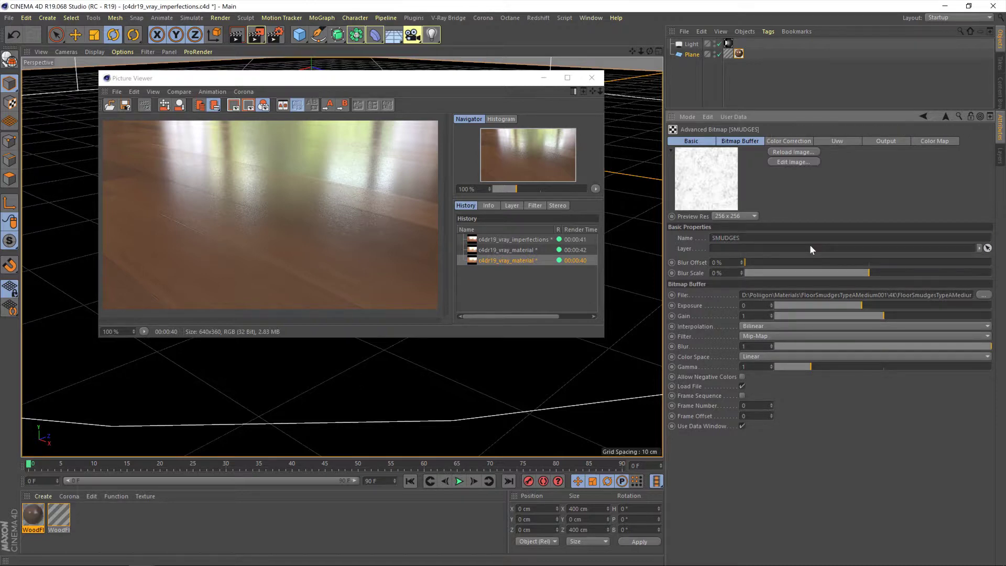
pyautogui.click(925, 117)
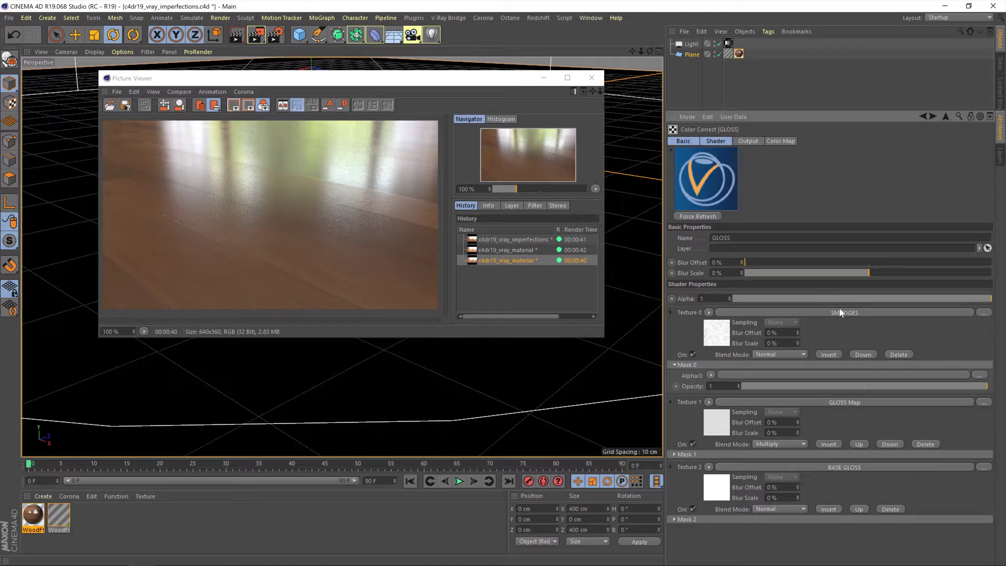
# - Set the SMUDGES layer to Multiply and test mask opacities, leaving it at 1
pyautogui.click(764, 354)
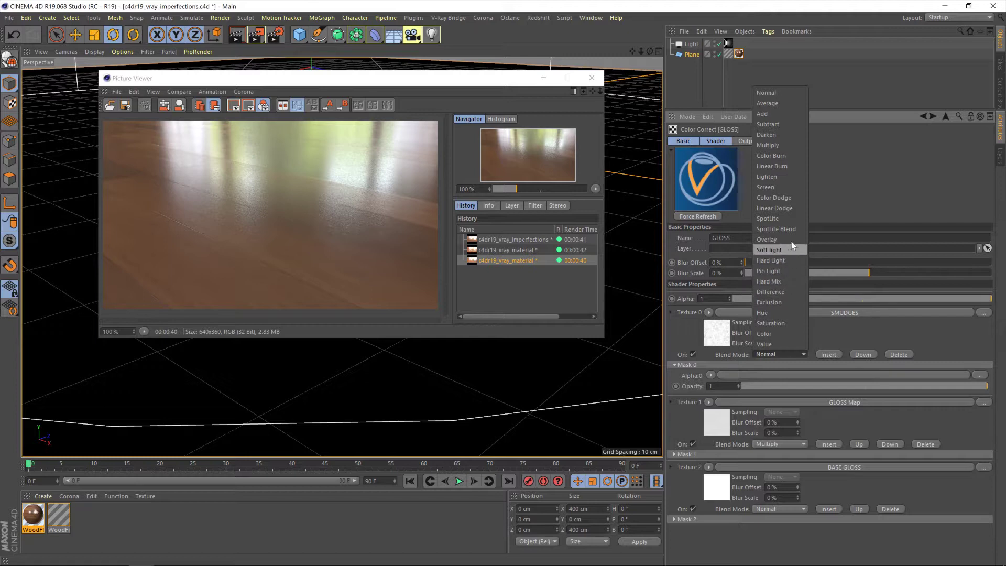
pyautogui.click(786, 146)
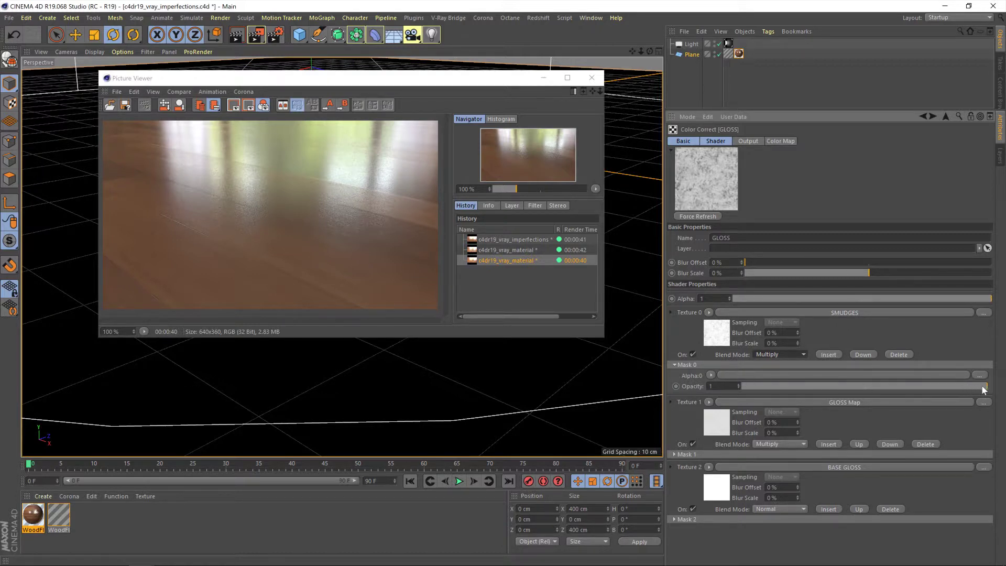
pyautogui.moveTo(985, 387); pyautogui.dragTo(923, 387)
pyautogui.moveTo(818, 390); pyautogui.dragTo(737, 387)
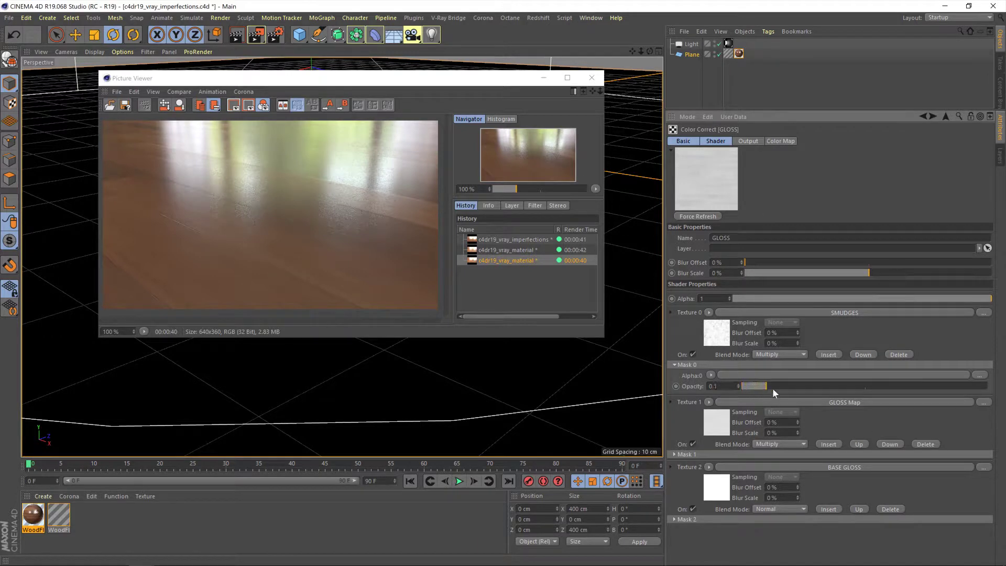
pyautogui.moveTo(773, 386); pyautogui.dragTo(798, 386)
pyautogui.moveTo(830, 388); pyautogui.dragTo(864, 413)
pyautogui.moveTo(819, 388); pyautogui.dragTo(841, 386)
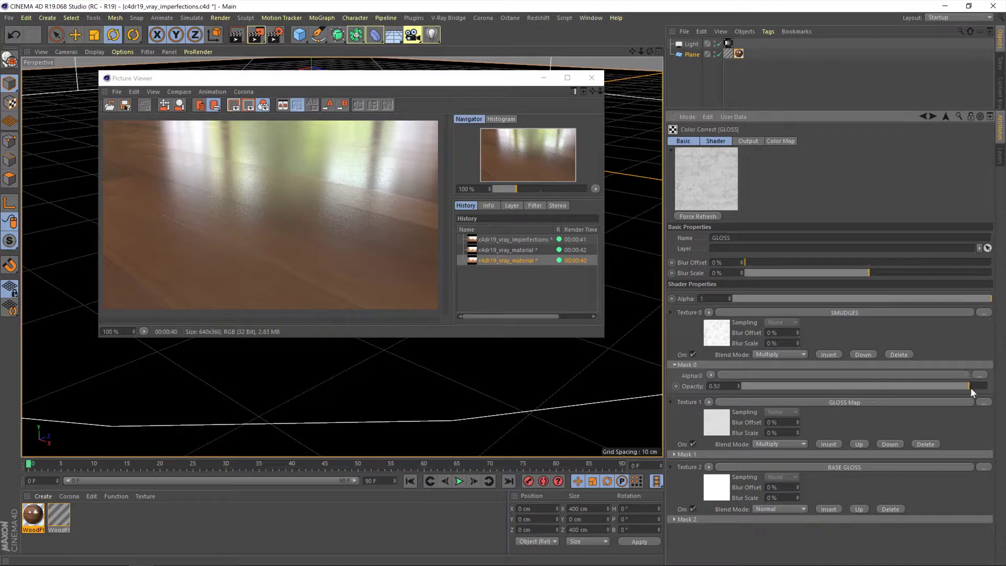
pyautogui.moveTo(970, 388); pyautogui.dragTo(991, 388)
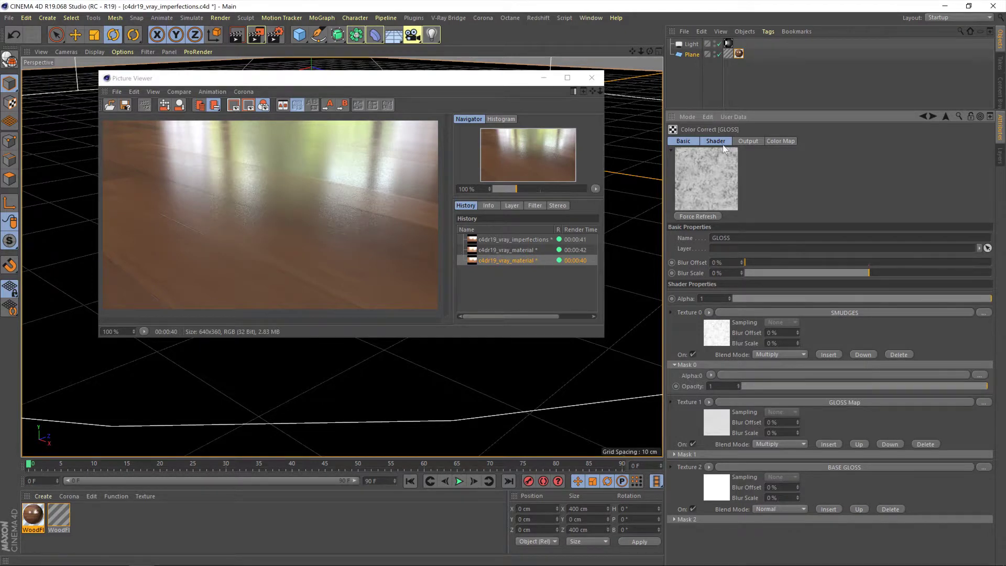
# - Render the floor with the smudged gloss and open the SMUDGES bitmap's settings
pyautogui.click(257, 35)
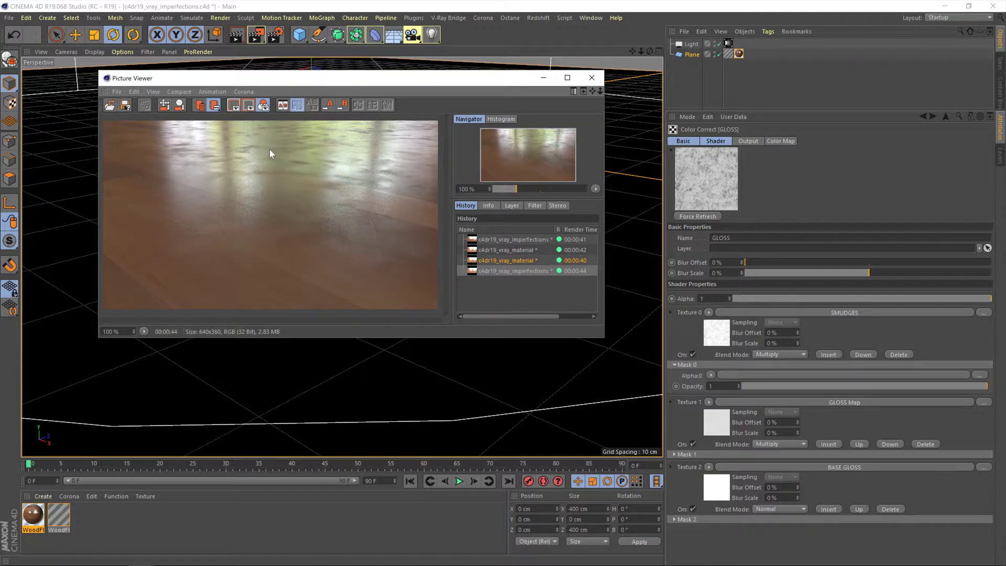
pyautogui.click(815, 311)
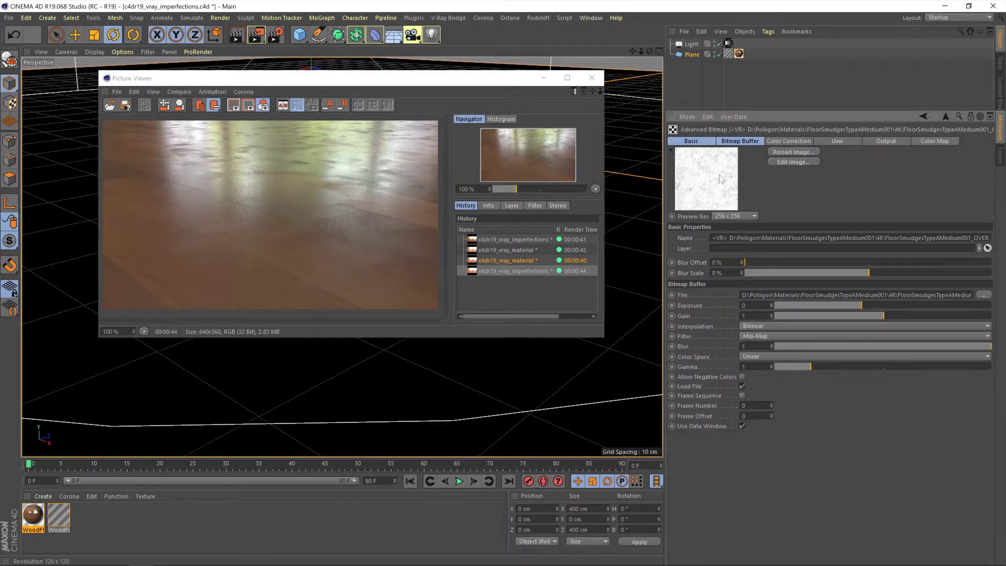
# - Tile the SMUDGES texture in U and V at 0.7 width and height, then drop mask opacity to 0.5
pyautogui.click(851, 142)
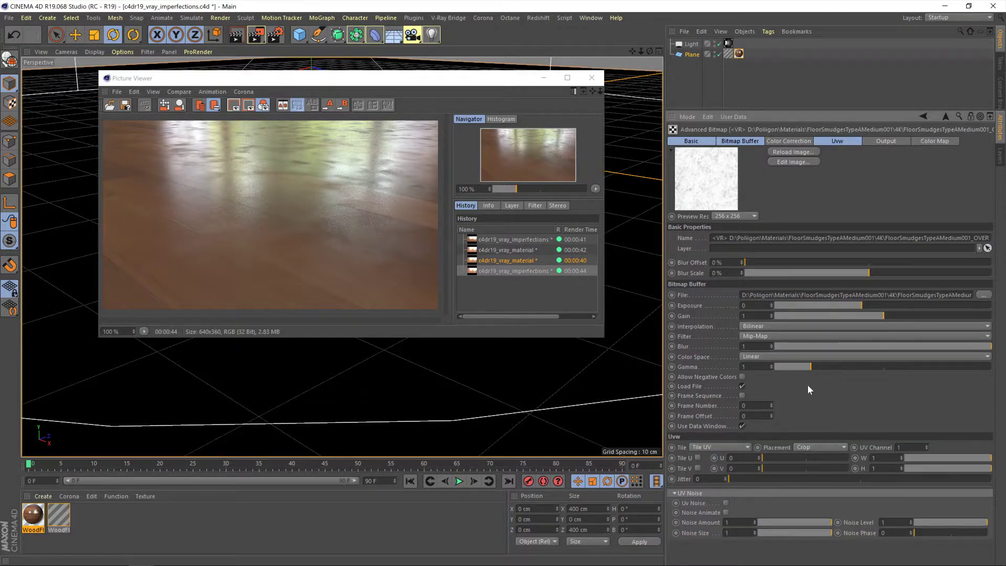
pyautogui.click(697, 458)
pyautogui.click(698, 467)
pyautogui.press('Tab')
pyautogui.write('0.7')
pyautogui.press('Return')
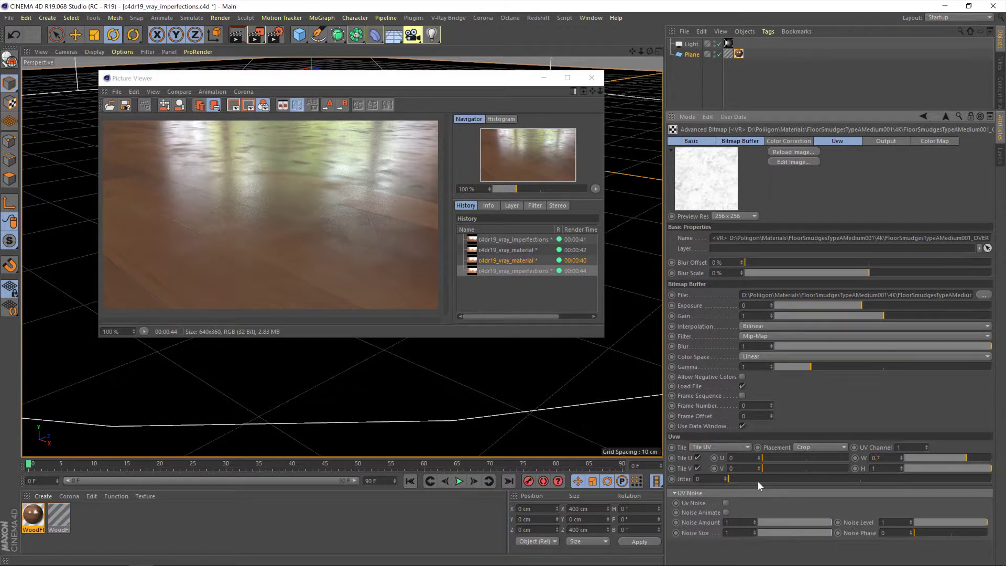
pyautogui.press('Tab')
pyautogui.write('0.7')
pyautogui.press('Return')
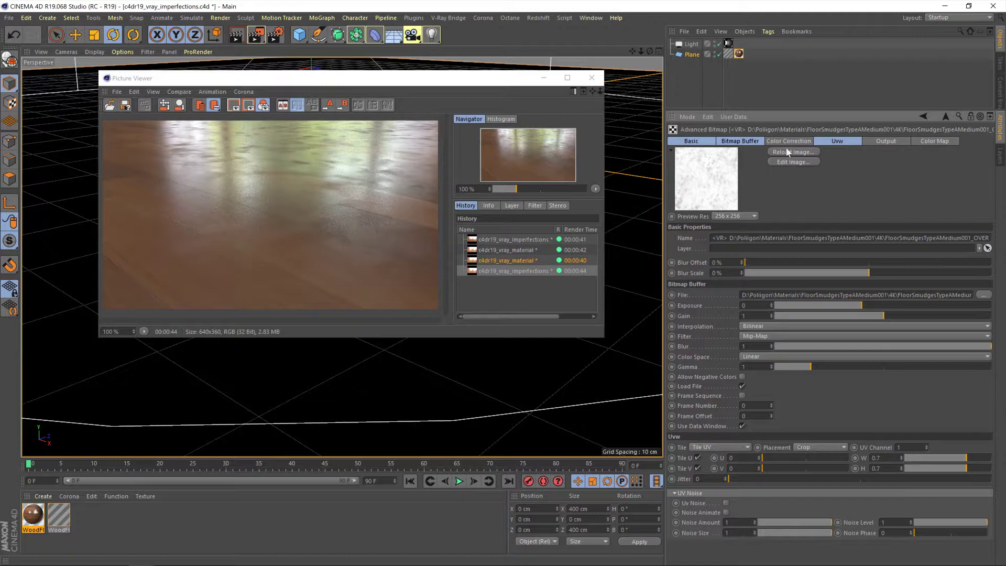
pyautogui.click(923, 117)
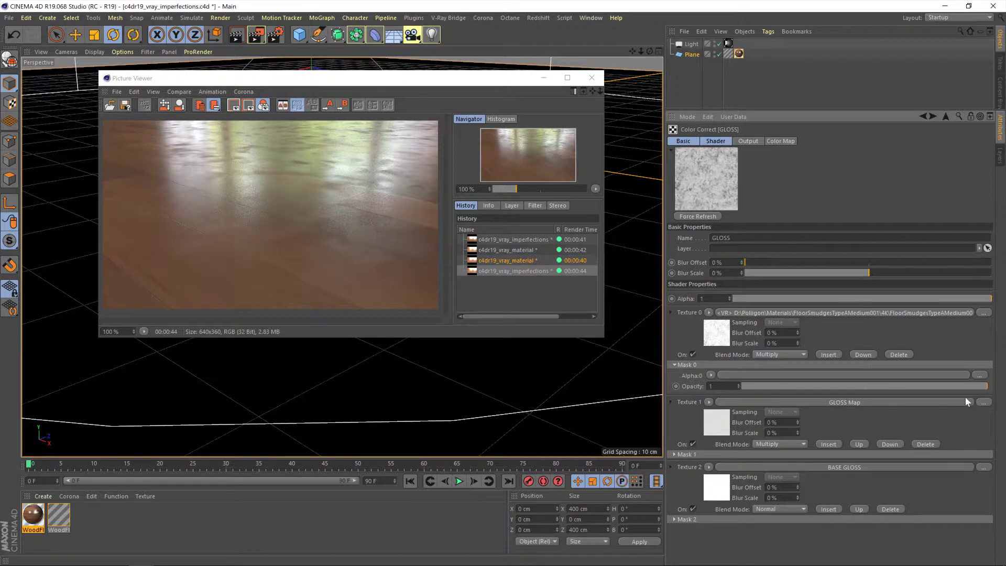
pyautogui.moveTo(987, 386); pyautogui.dragTo(865, 386)
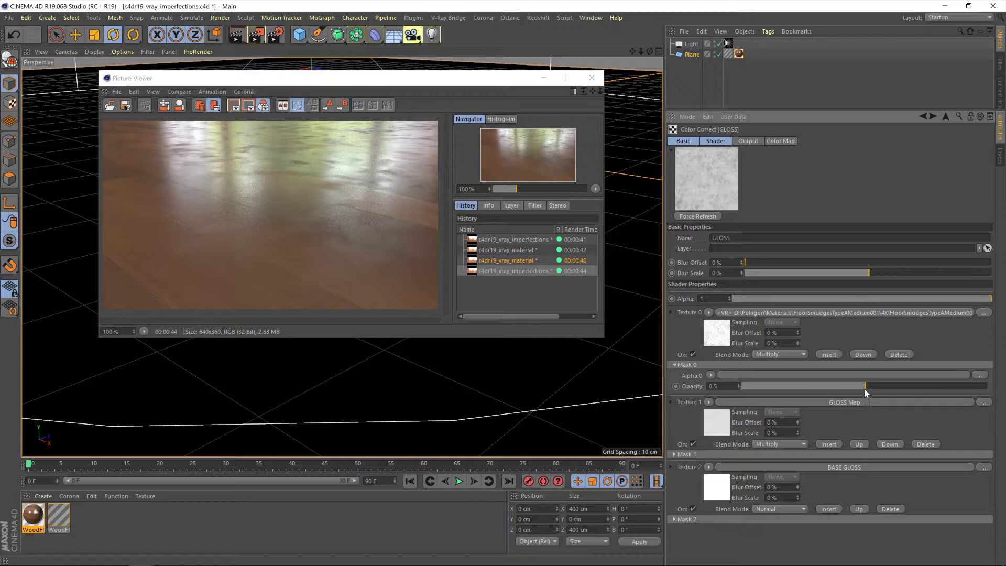
# - Drop smudge opacity to 0.41, re-render, compare renders, and open the WoodFlooring044 displacement material
pyautogui.moveTo(865, 386); pyautogui.dragTo(851, 387)
pyautogui.click(256, 34)
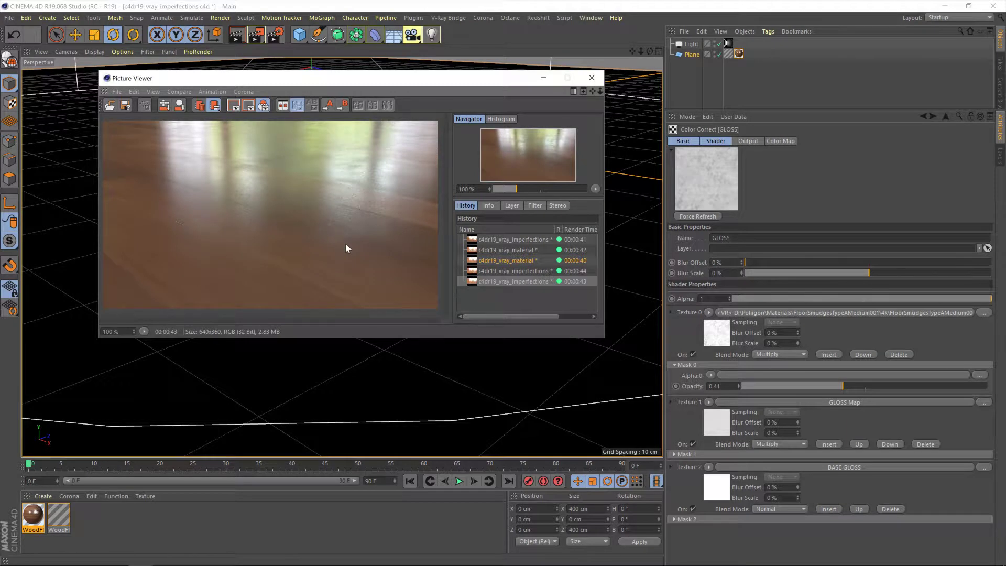
pyautogui.click(516, 271)
pyautogui.click(516, 281)
pyautogui.click(58, 516)
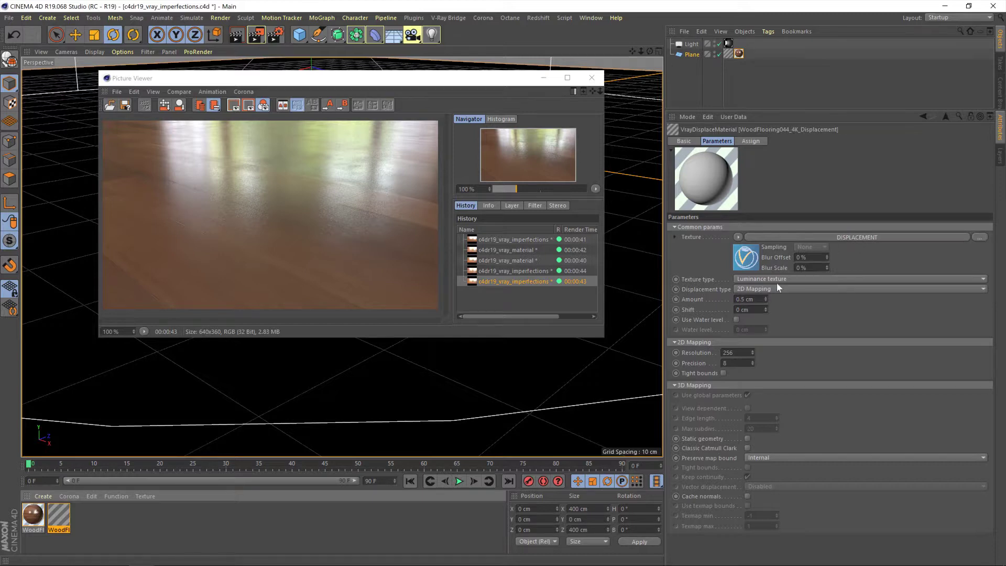
# - Wrap the WoodFlooring044 displacement texture in a V-Ray TexLayeredMax shader and open its layers
pyautogui.click(738, 236)
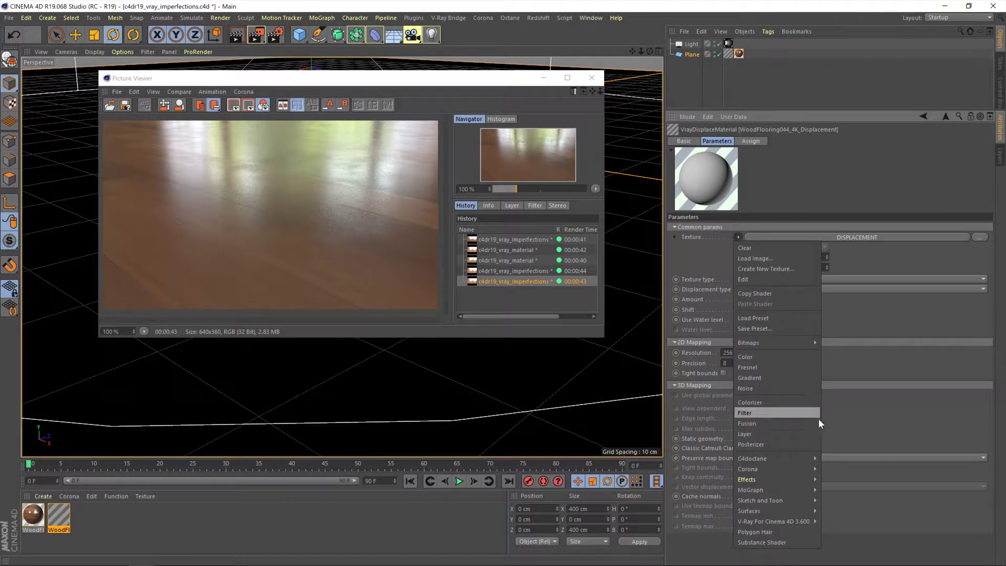
pyautogui.click(795, 520)
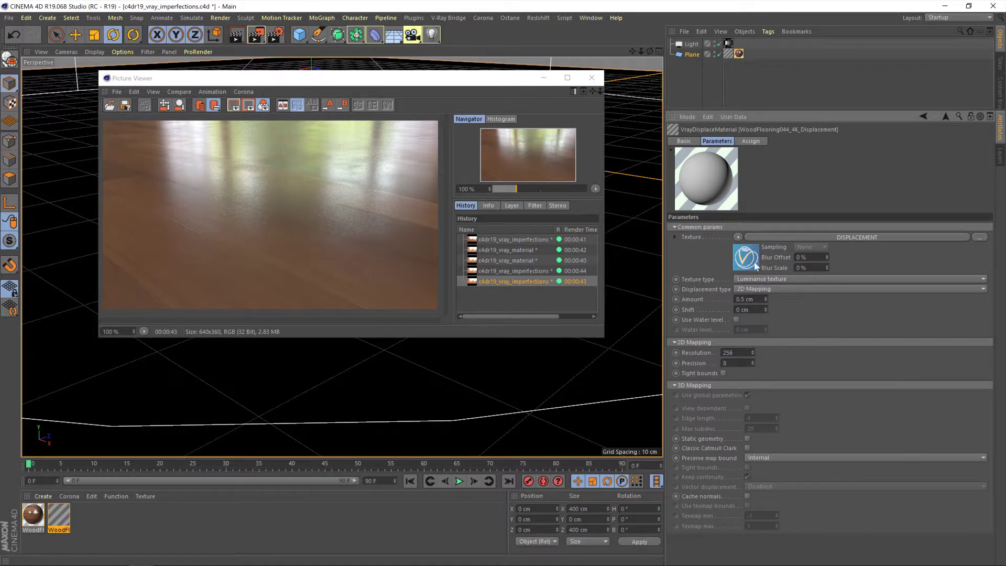
pyautogui.click(737, 237)
pyautogui.moveTo(784, 524)
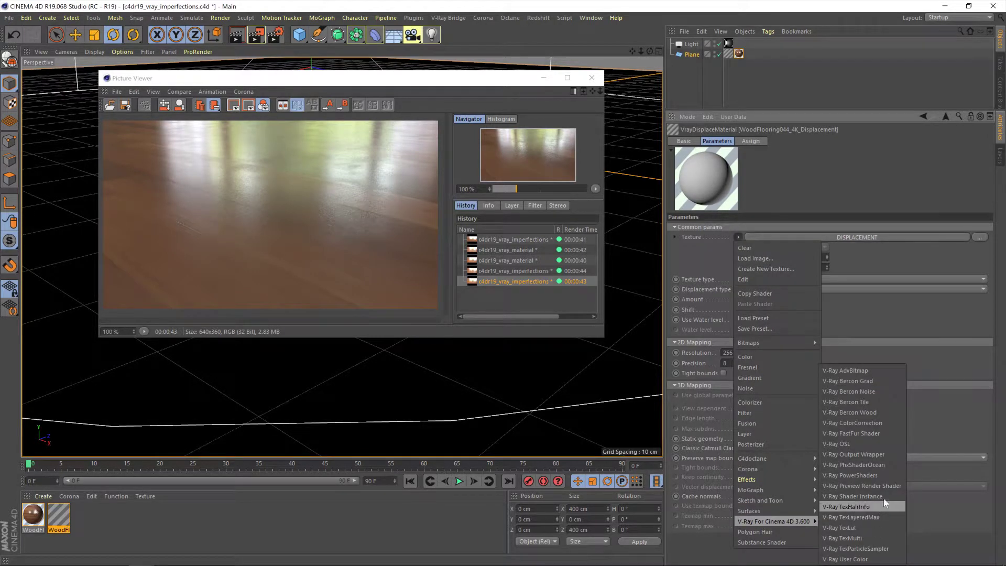
pyautogui.click(884, 517)
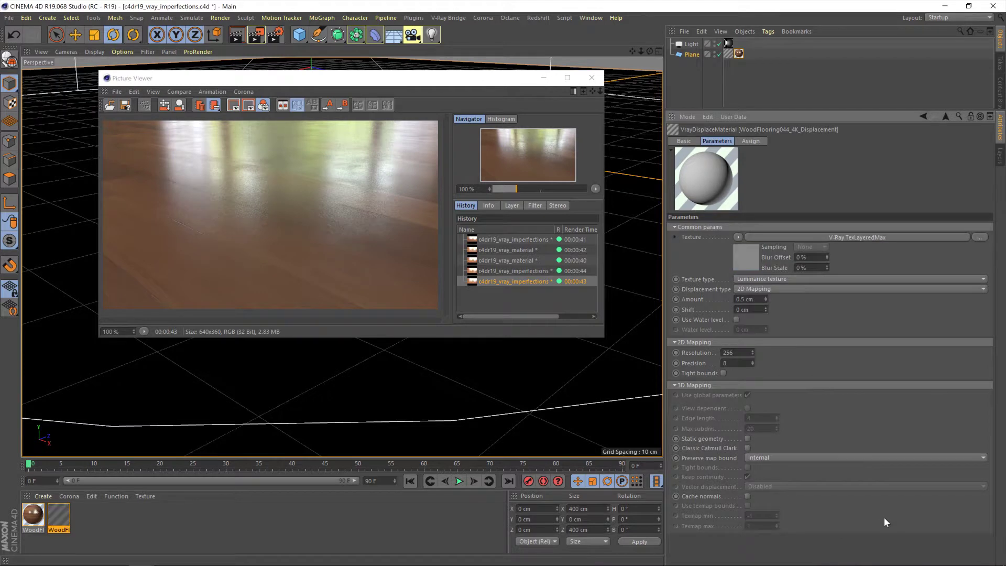
pyautogui.click(770, 239)
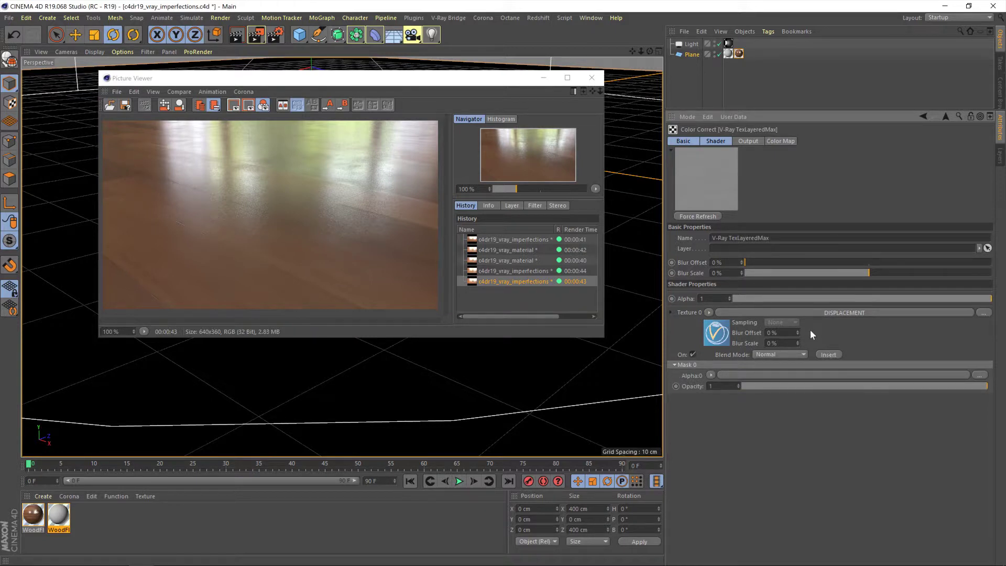
# - Add a top layer above DISPLACEMENT loading GunScratches003_OVERLAY_VAR2_4K, without copying the file
pyautogui.click(828, 355)
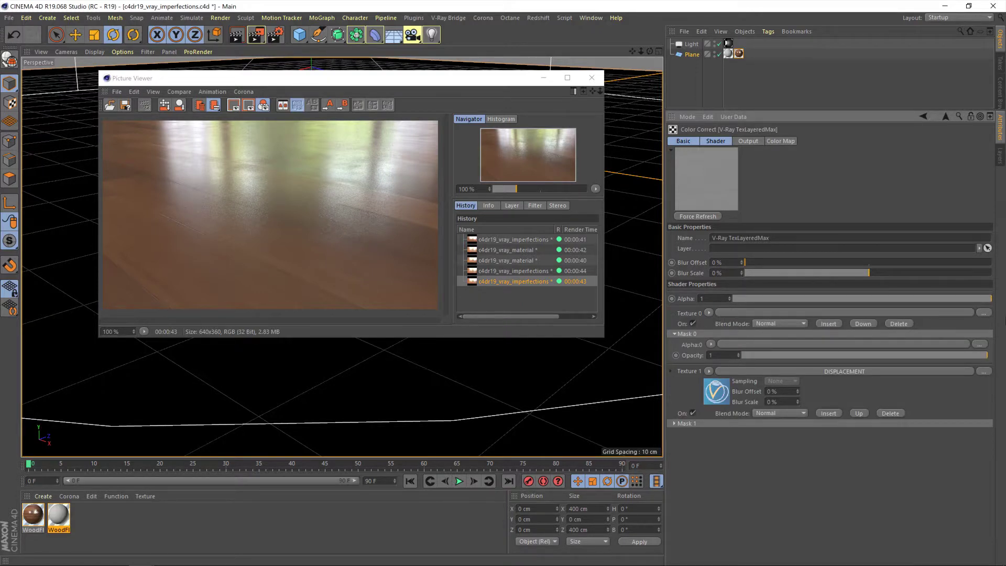
pyautogui.click(983, 313)
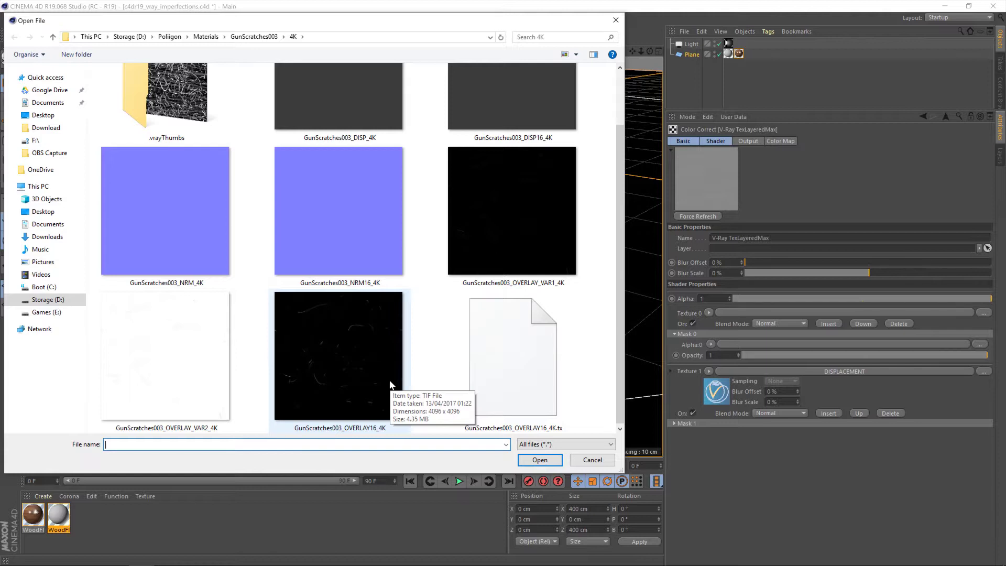
pyautogui.scroll(1, 455, 173)
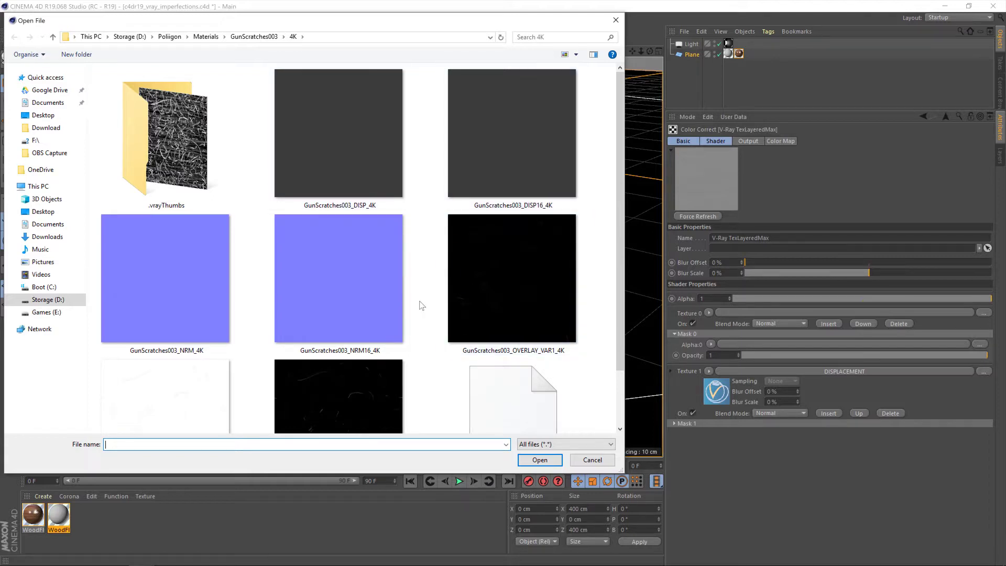
pyautogui.scroll(-1, 422, 306)
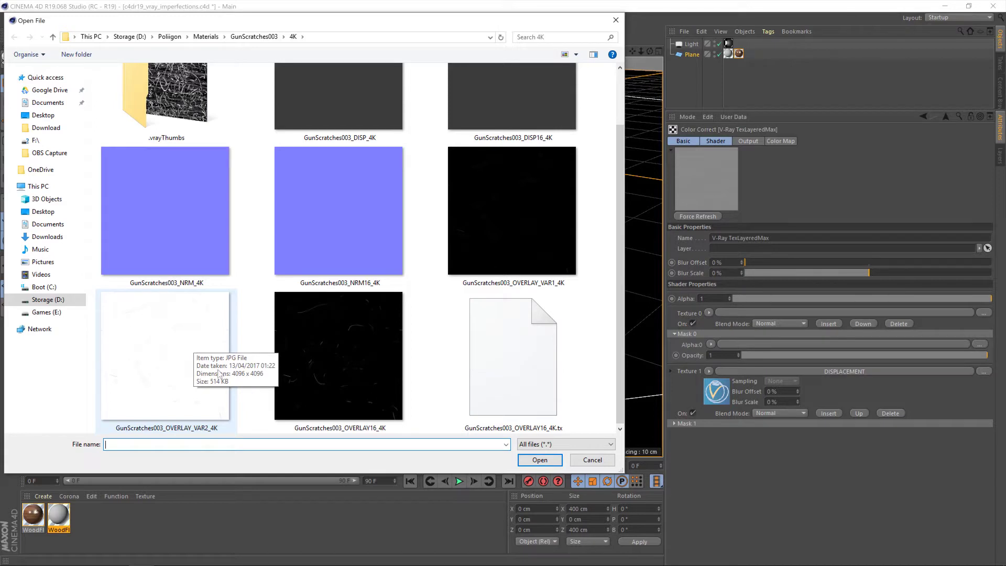
pyautogui.click(193, 331)
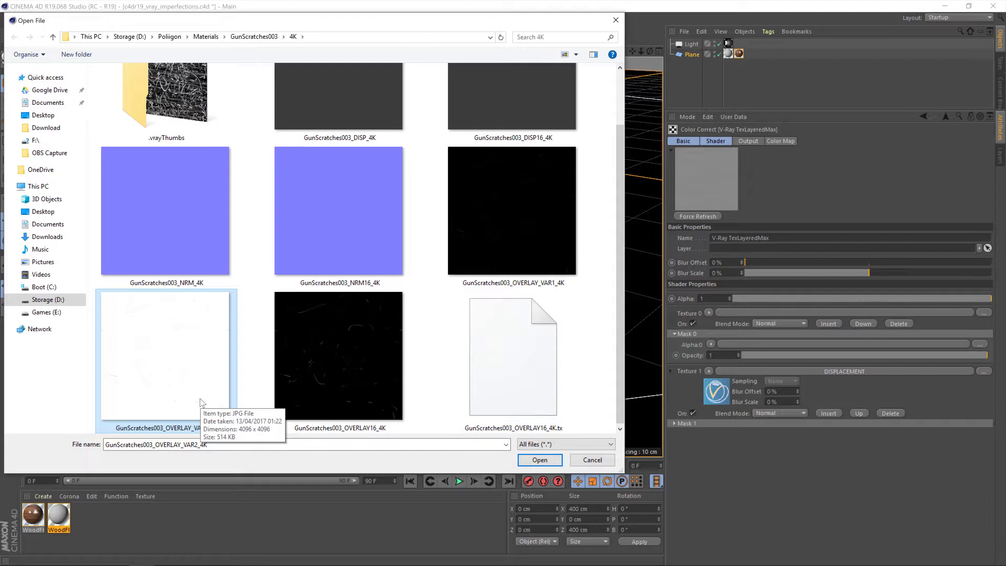
pyautogui.click(542, 460)
pyautogui.click(557, 321)
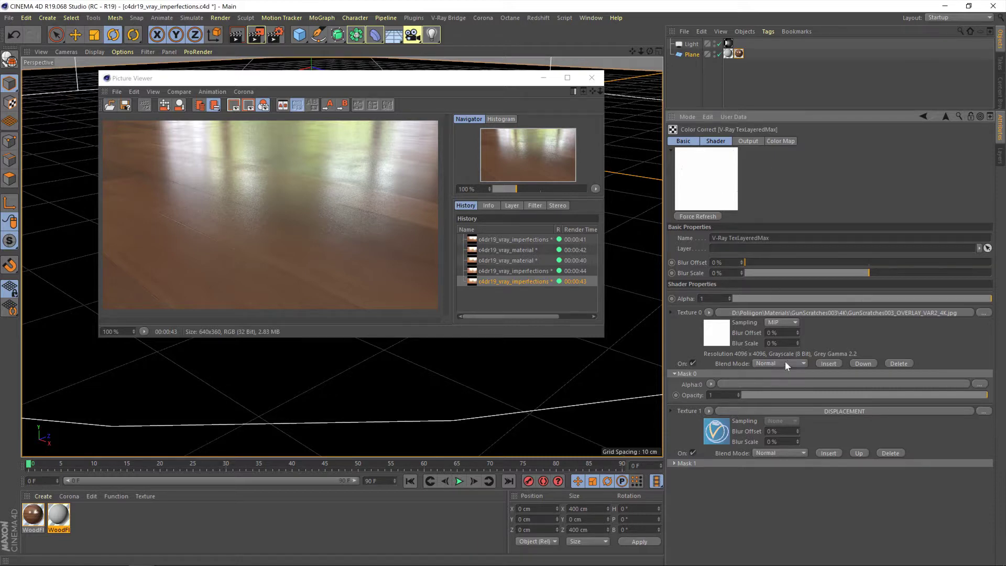
# - Set the scratches layer's blend mode to Multiply, after briefly trying Darken
pyautogui.click(786, 362)
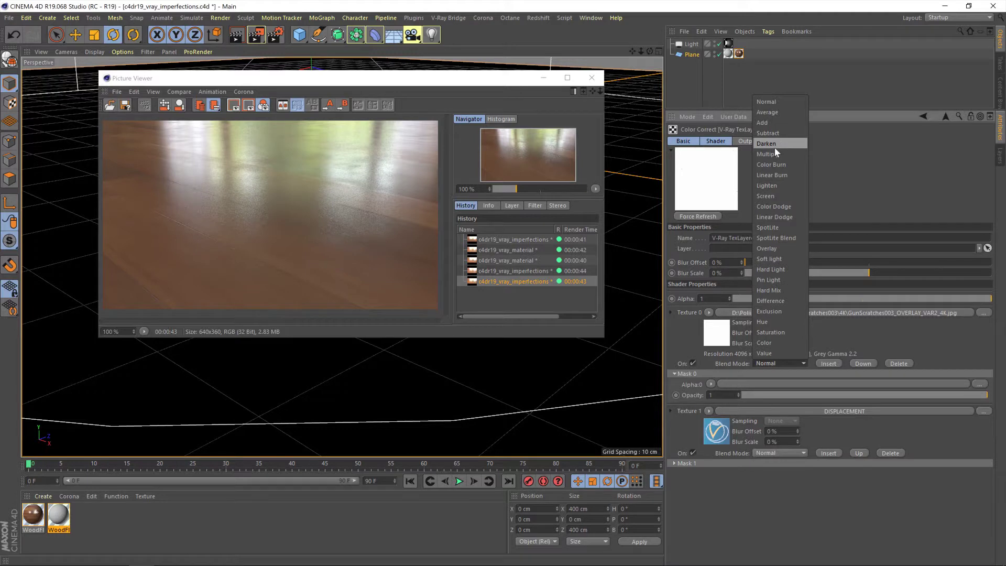
pyautogui.click(775, 145)
pyautogui.click(786, 363)
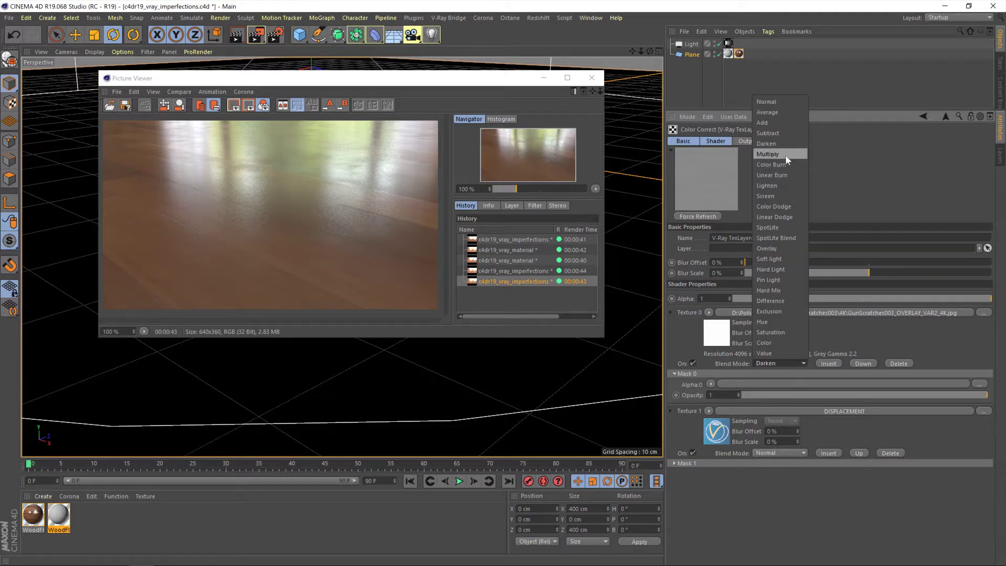
pyautogui.click(785, 156)
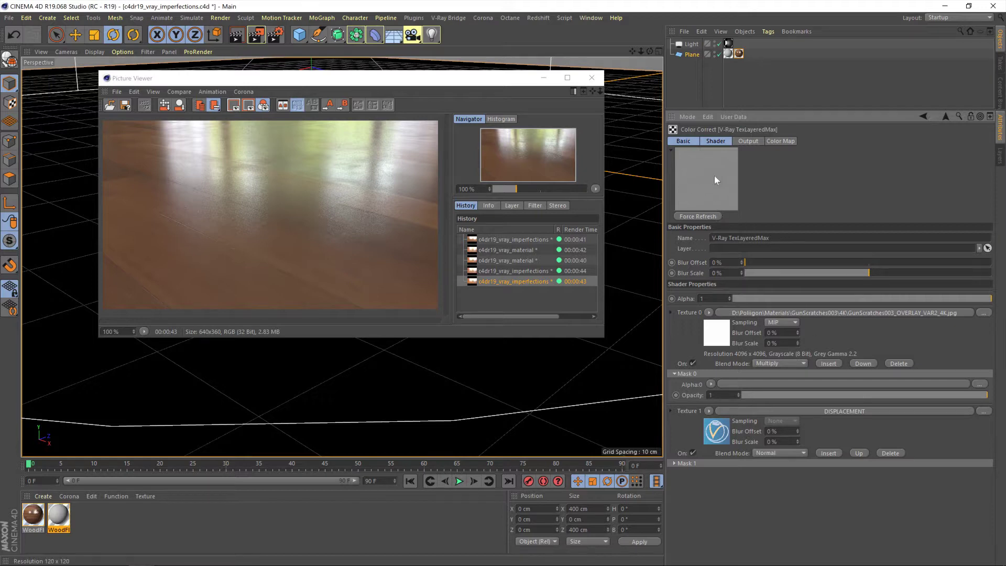
# - Set the scratch bitmap's colour profile to Linear and re-render the floor
pyautogui.click(809, 313)
pyautogui.click(766, 318)
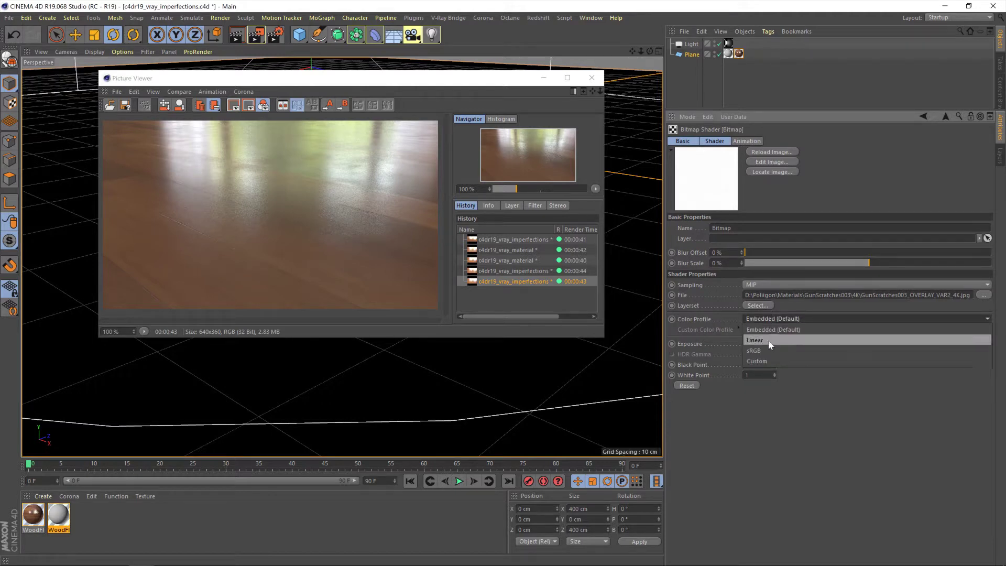
pyautogui.click(766, 339)
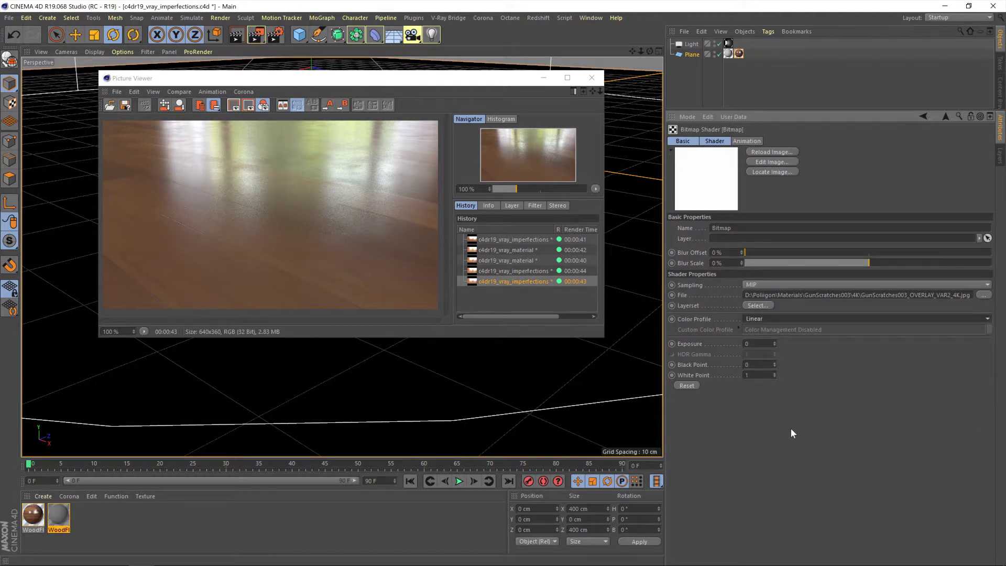
pyautogui.click(921, 117)
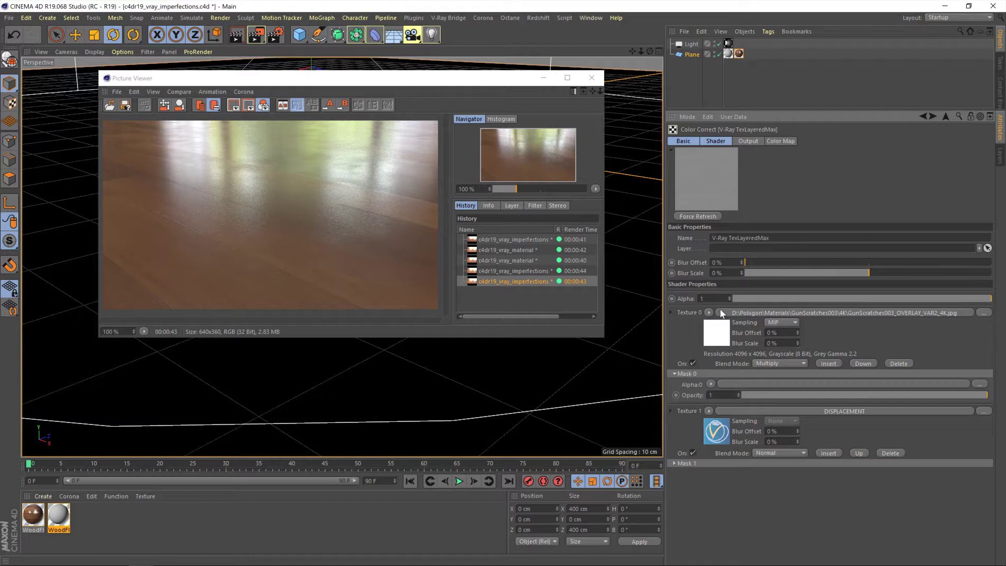
pyautogui.click(257, 35)
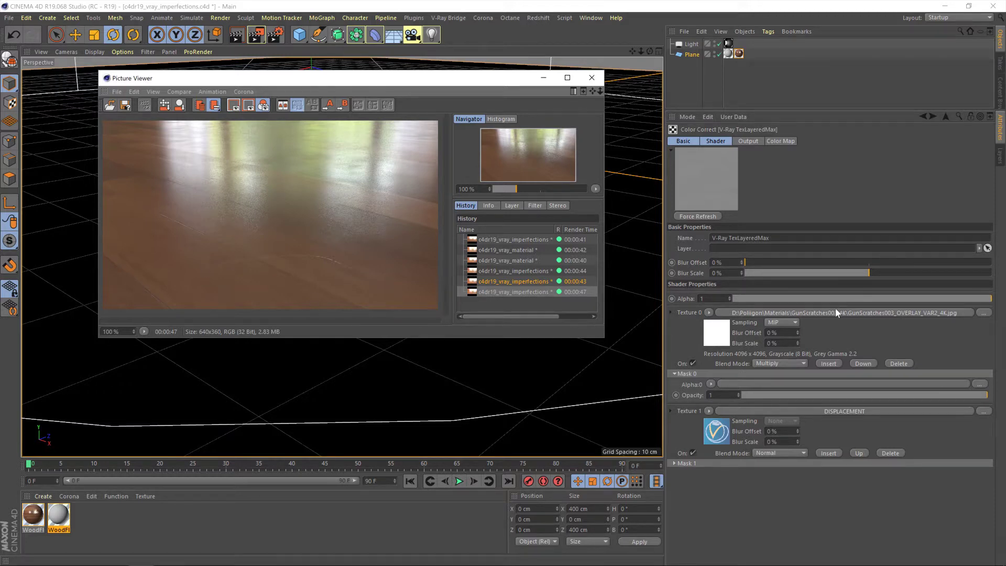
pyautogui.click(850, 313)
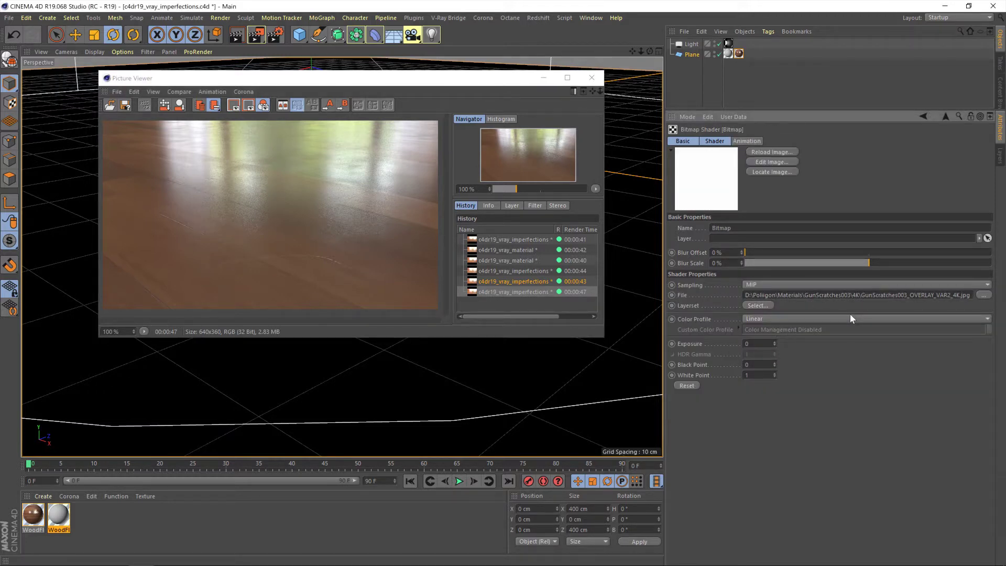
# - Replace the scratches layer with a V-Ray AdvBitmap shader
pyautogui.click(923, 117)
pyautogui.click(709, 312)
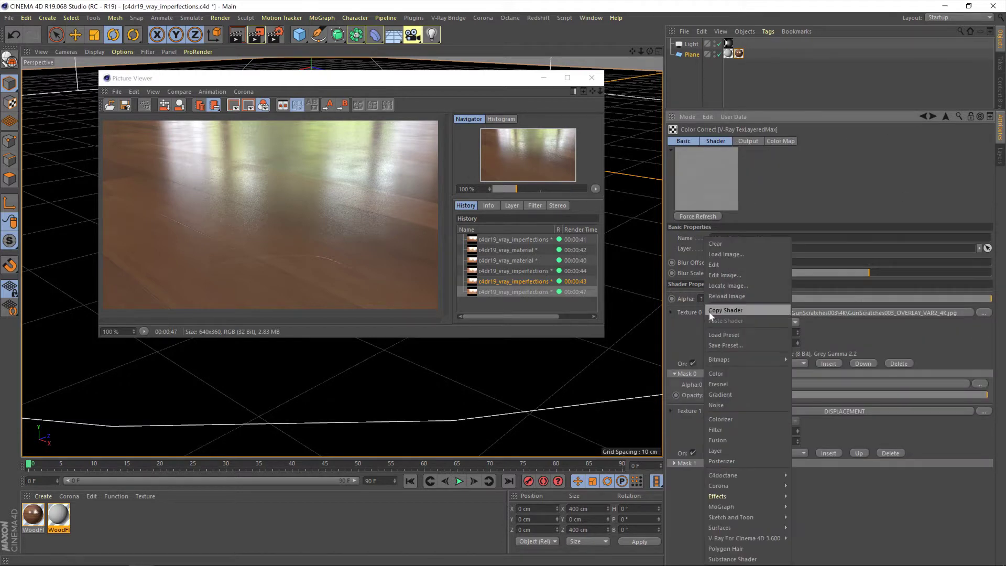
pyautogui.moveTo(757, 506)
pyautogui.moveTo(762, 537)
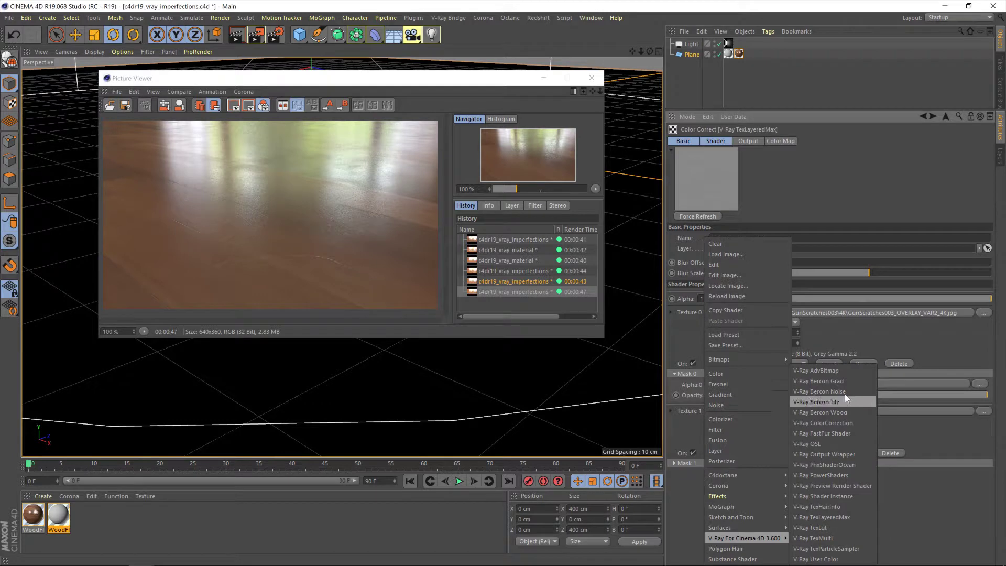
pyautogui.click(841, 373)
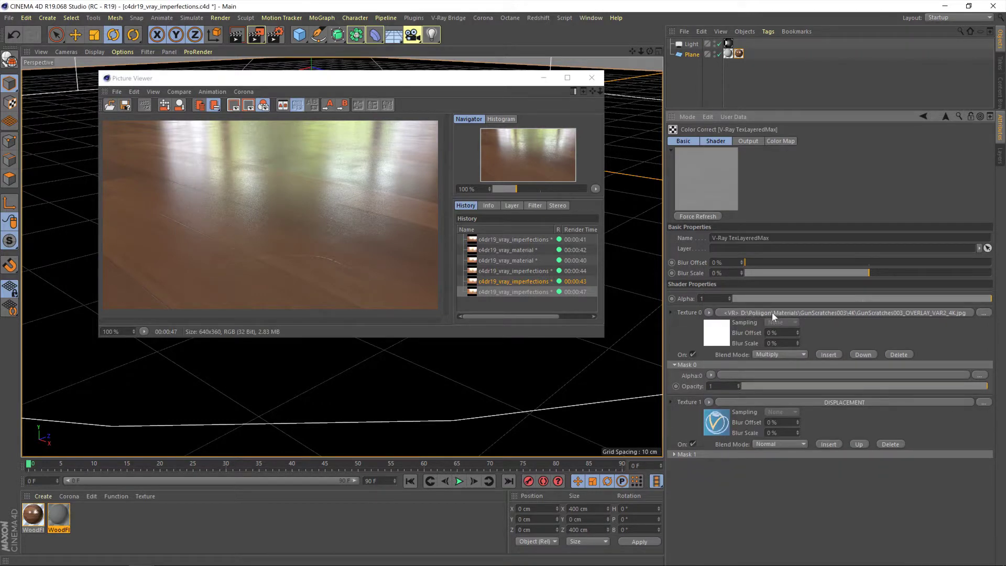
pyautogui.click(772, 312)
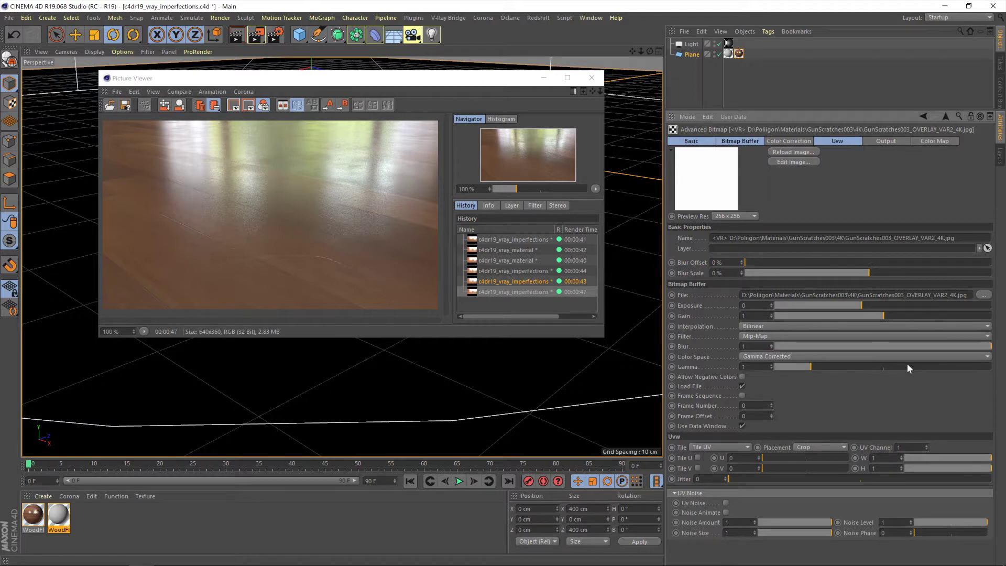
# - Set the advanced bitmap's colour space to Linear and its UVW W and H tiling to 5
pyautogui.click(873, 457)
pyautogui.click(779, 356)
pyautogui.click(778, 367)
pyautogui.write('5')
pyautogui.press('Return')
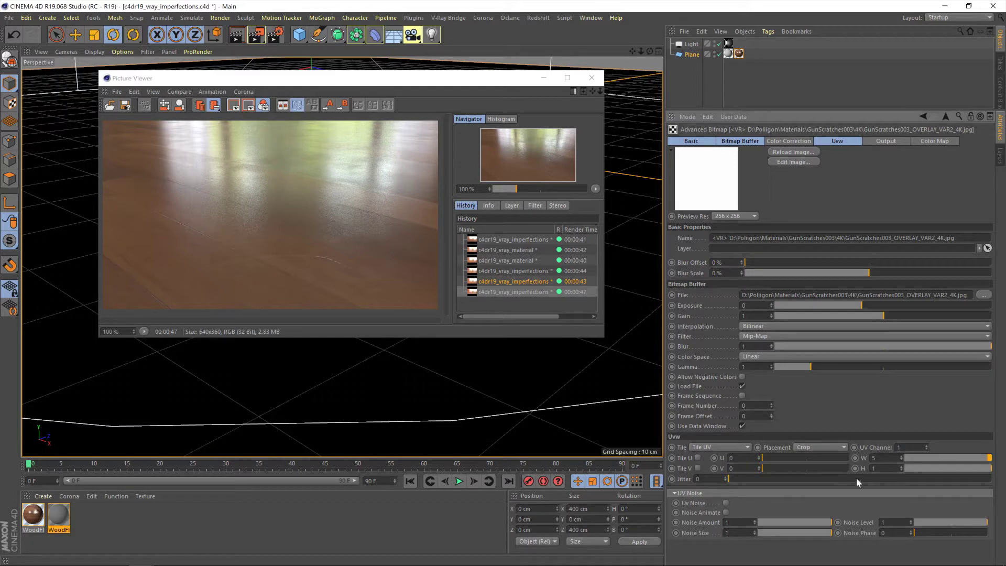
pyautogui.press('Tab')
pyautogui.write('5')
pyautogui.press('Return')
# - Render, enable Use as Subdivision Surface in VrayDisplaceMaterial's Basic tab, and render again
pyautogui.click(256, 37)
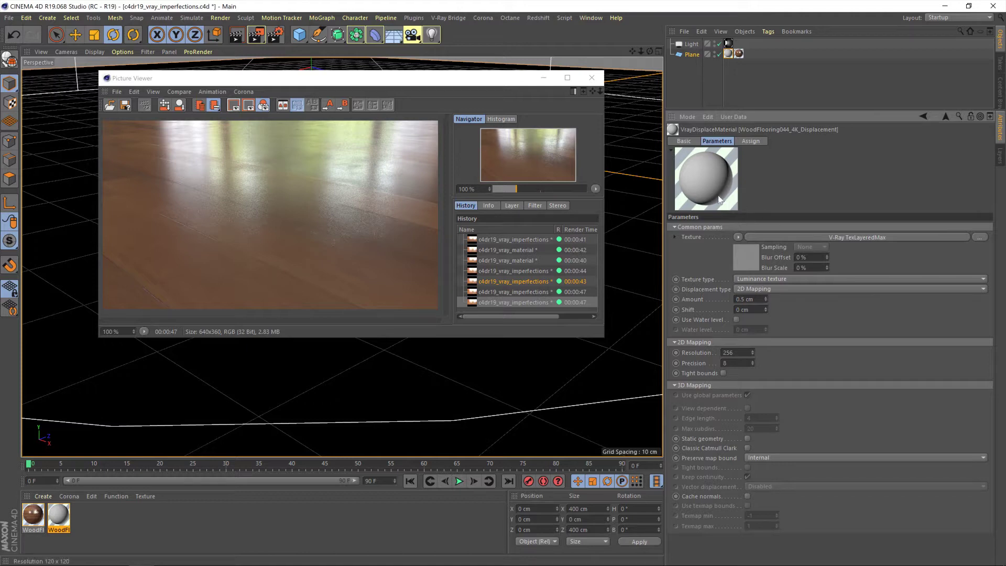
pyautogui.keyDown('shift'); pyautogui.click(684, 141); pyautogui.keyUp('shift')
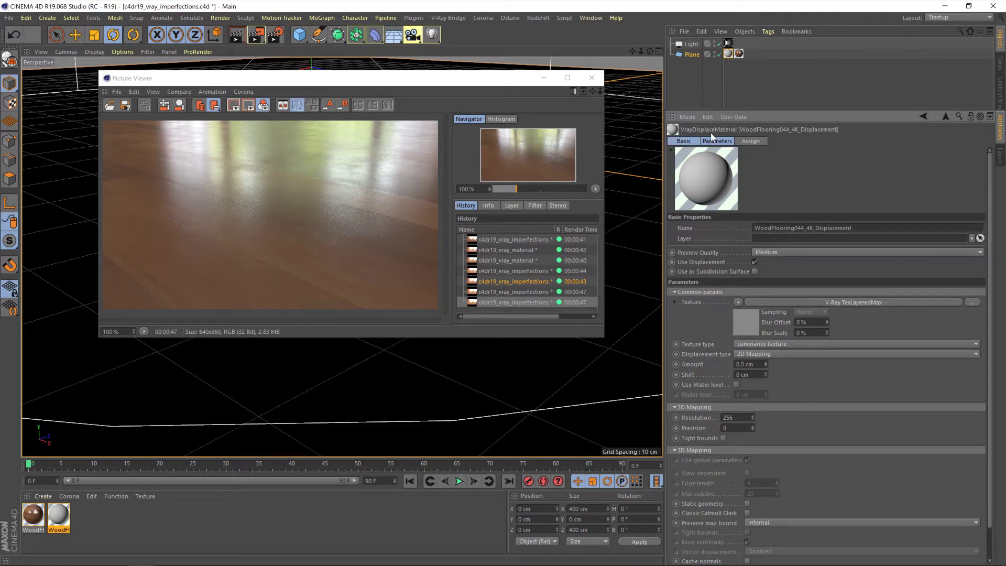
pyautogui.click(755, 271)
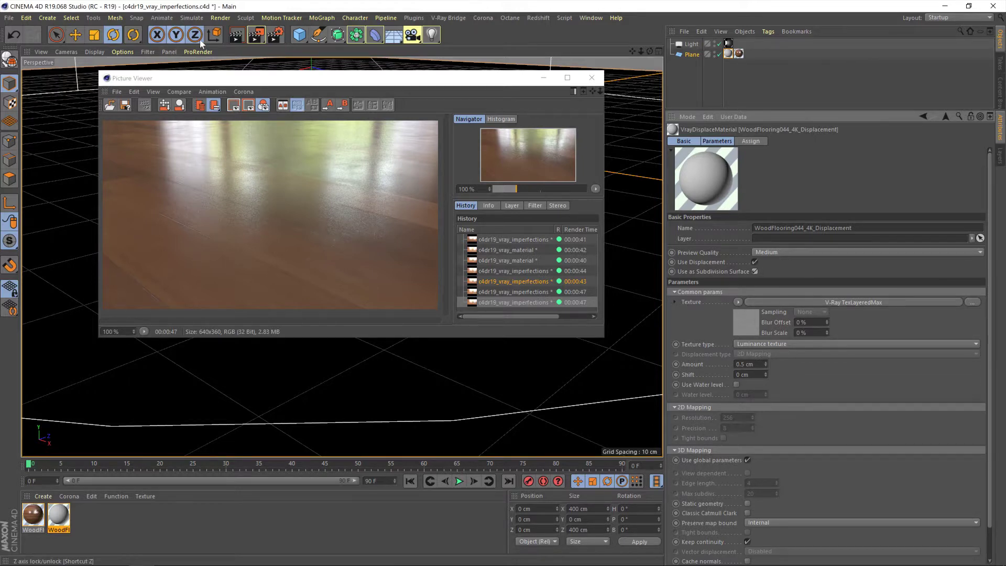
pyautogui.click(255, 36)
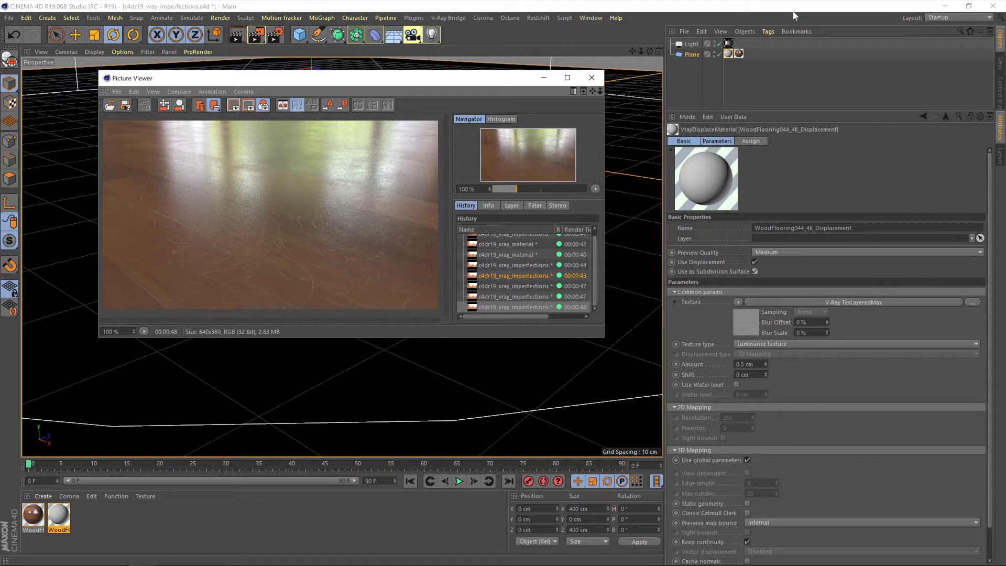
# - Rename the floor's V-Ray TexLayeredMax displacement shader to DISPLACEMENT
pyautogui.click(729, 54)
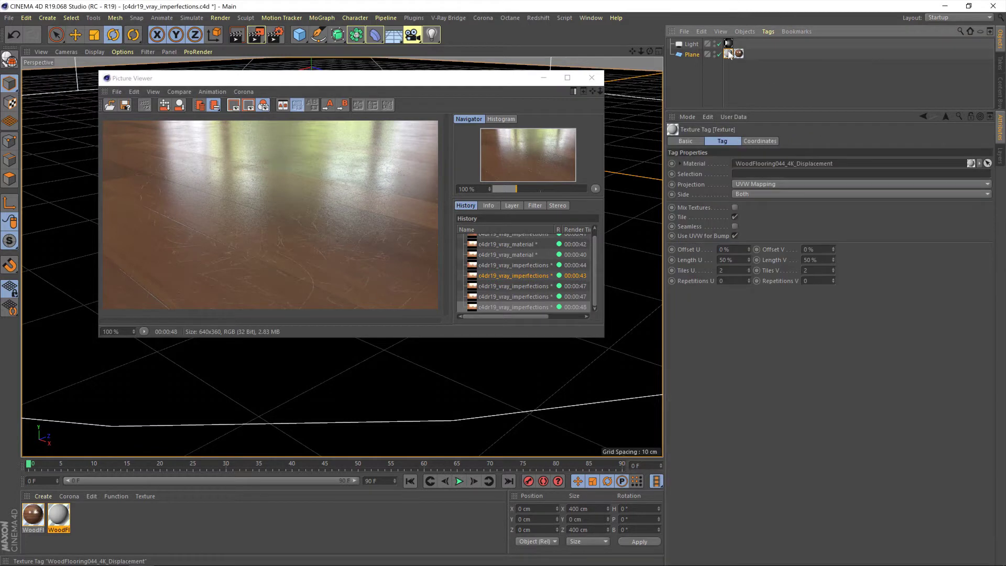
pyautogui.doubleClick(729, 54)
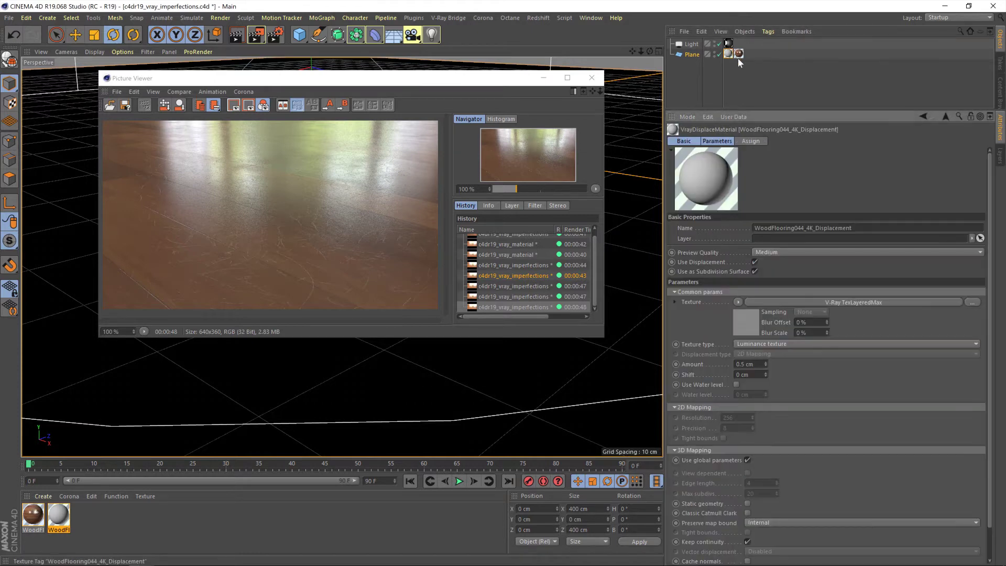
pyautogui.click(842, 302)
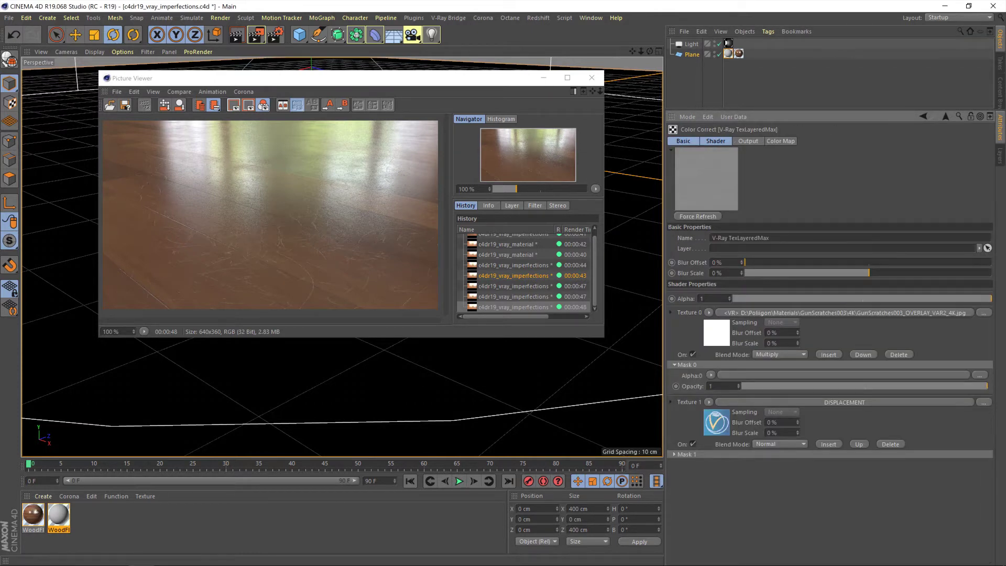
pyautogui.click(740, 238)
pyautogui.write('DIS')
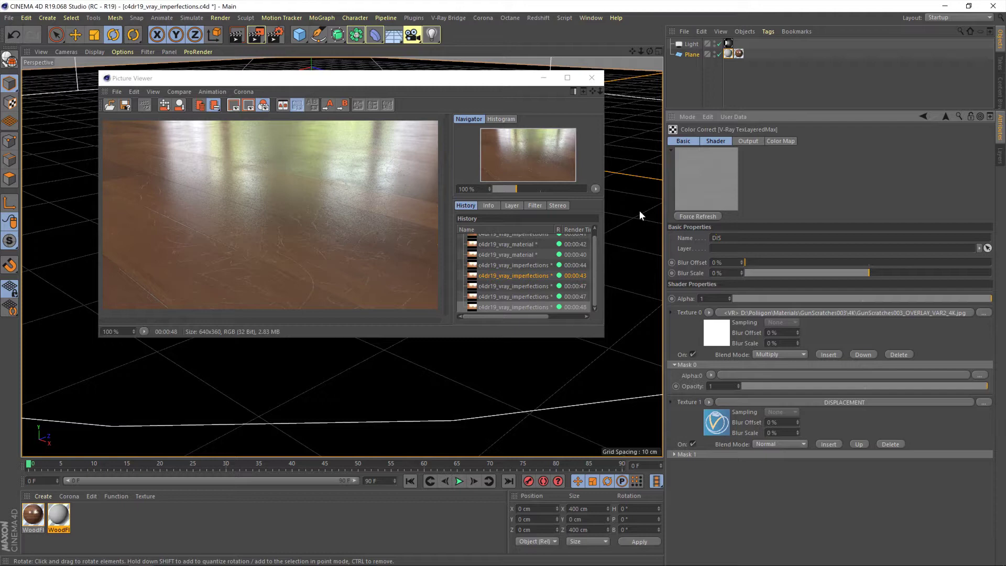
pyautogui.write('PLACEMENT')
pyautogui.press('Return')
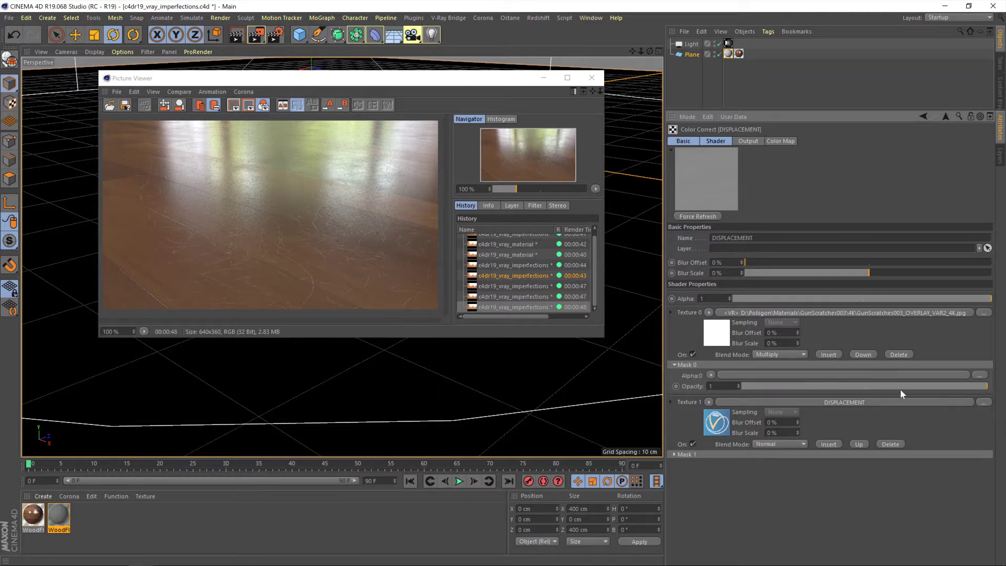
# - Lower the scratch layer's Mask 0 opacity to 0.1
pyautogui.moveTo(970, 387)
pyautogui.mouseDown()
pyautogui.moveTo(827, 386)
pyautogui.moveTo(990, 386)
pyautogui.mouseUp()
pyautogui.write('75')
pyautogui.press('Return')
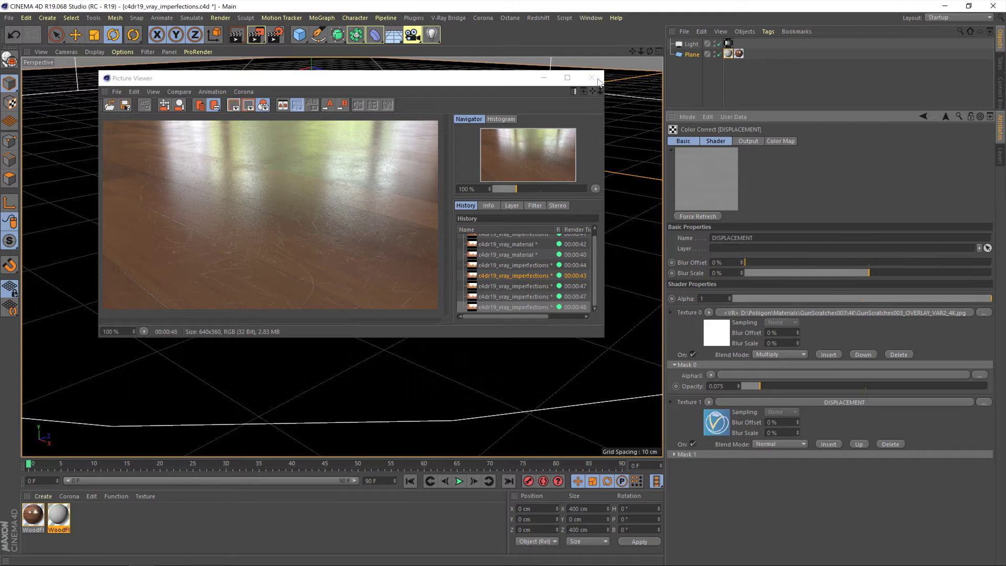
pyautogui.doubleClick(722, 386)
pyautogui.write('0.1')
pyautogui.press('Return')
# - Set the render output resolution to 1280 × 720 in Render Settings
pyautogui.click(592, 77)
pyautogui.click(276, 37)
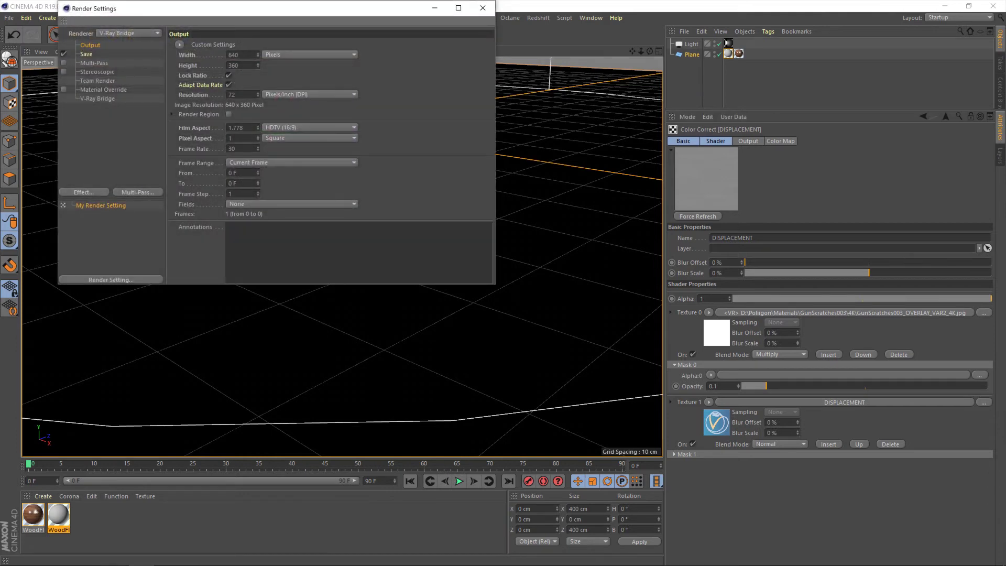
pyautogui.click(188, 56)
pyautogui.write('1920')
pyautogui.press('BackSpace')
pyautogui.press('BackSpace')
pyautogui.press('BackSpace')
pyautogui.press('BackSpace')
pyautogui.write('1280')
pyautogui.press('Return')
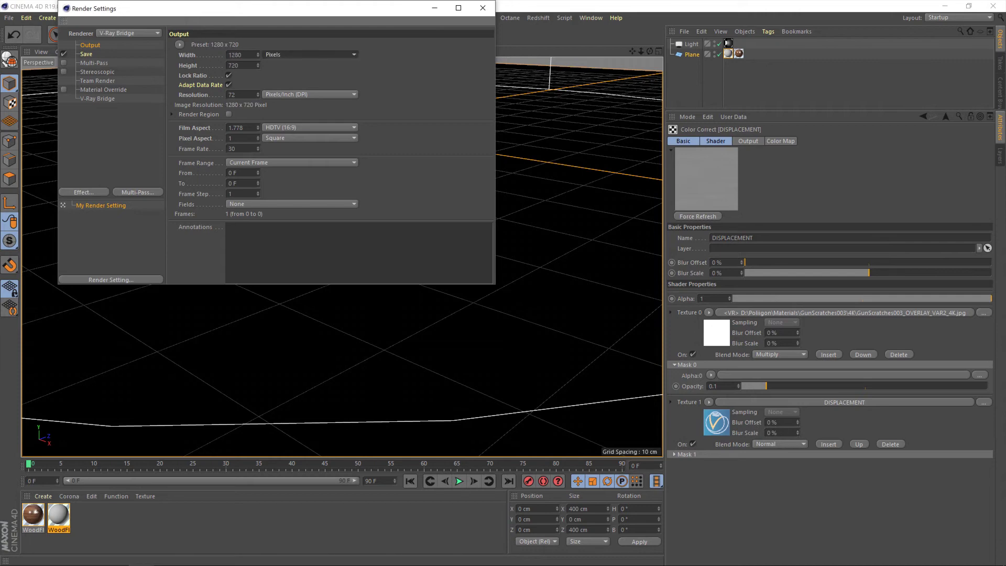
# - Expand V-Ray's Antialiasing Bucket Sampler options and select the Max Subdivision value
pyautogui.click(107, 99)
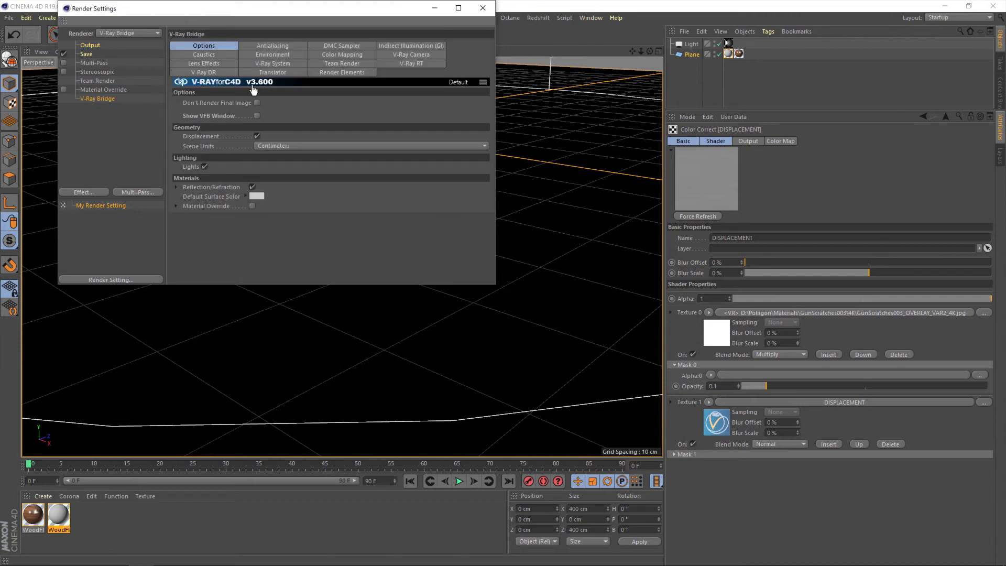
pyautogui.click(268, 46)
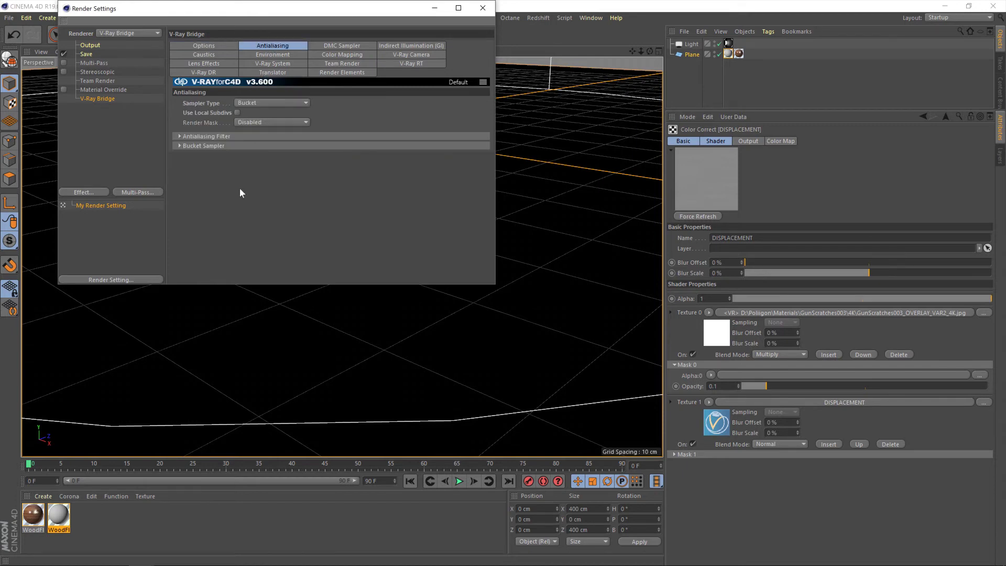
pyautogui.click(207, 146)
pyautogui.press('Return')
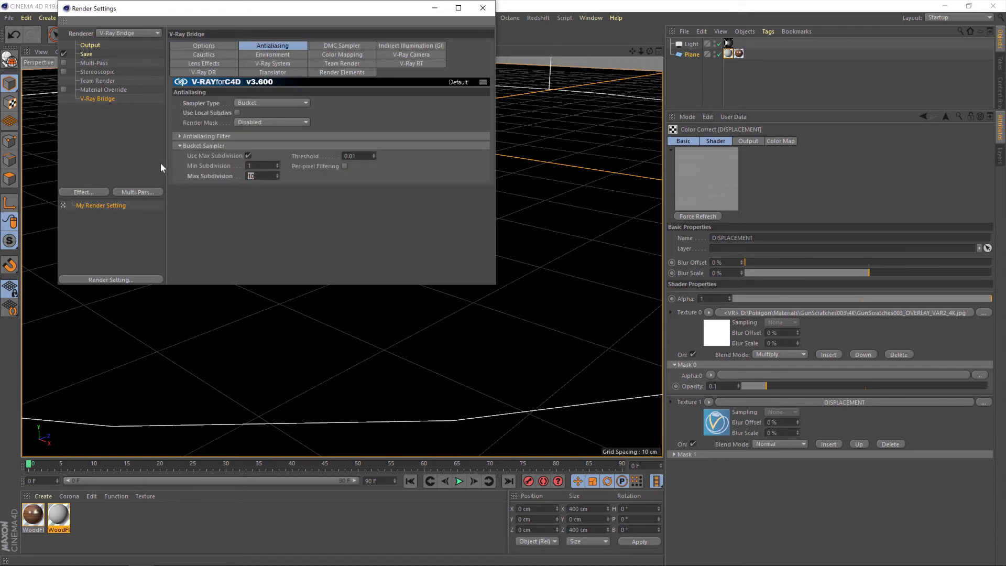
# - Set Max Subdivision to 30 and render the final 1280 × 720 floor image
pyautogui.write('30')
pyautogui.click(483, 9)
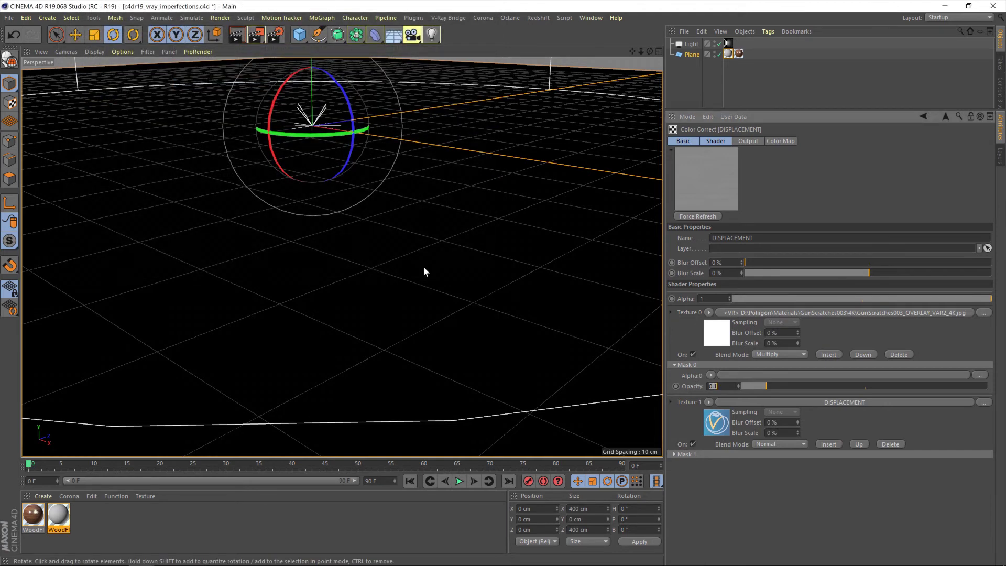
pyautogui.click(258, 41)
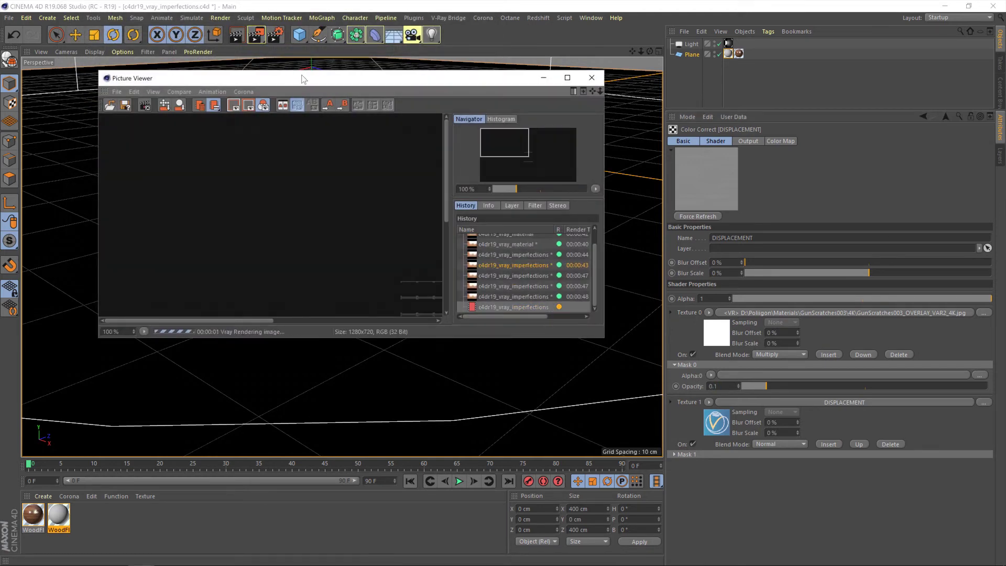
pyautogui.moveTo(302, 79); pyautogui.dragTo(284, 68)
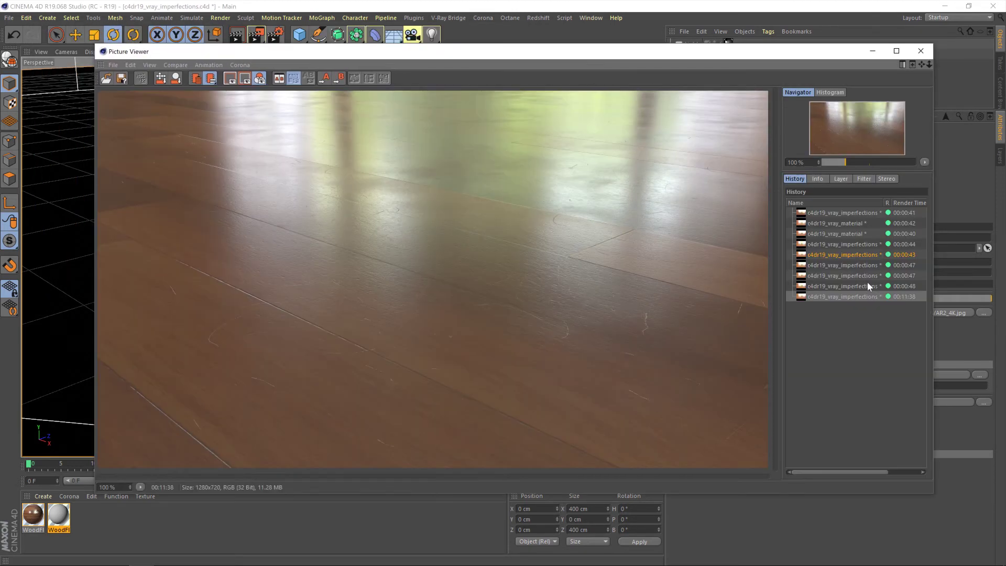